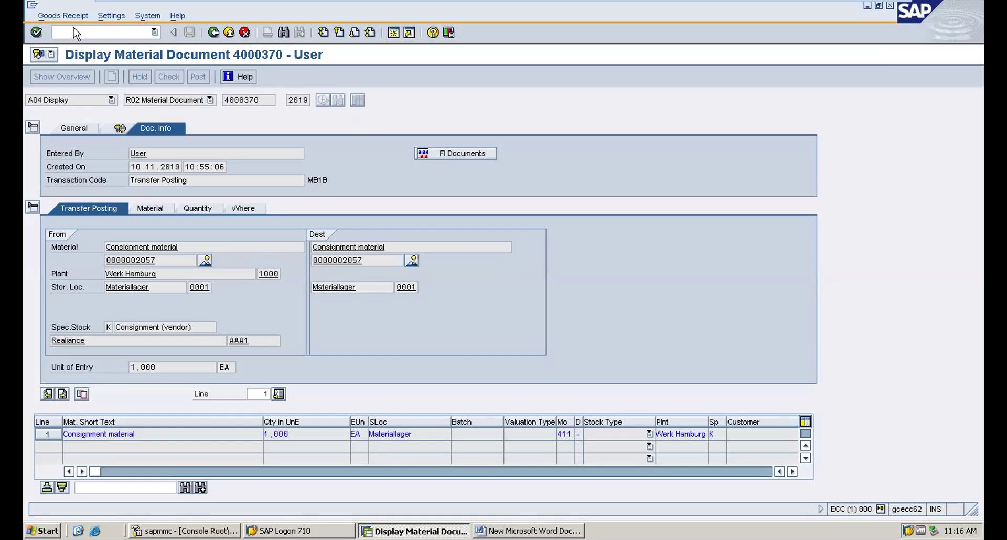
- Start a new material with material type PIPE Pipeline material and industry sector C Chemical Industry
click(76, 34)
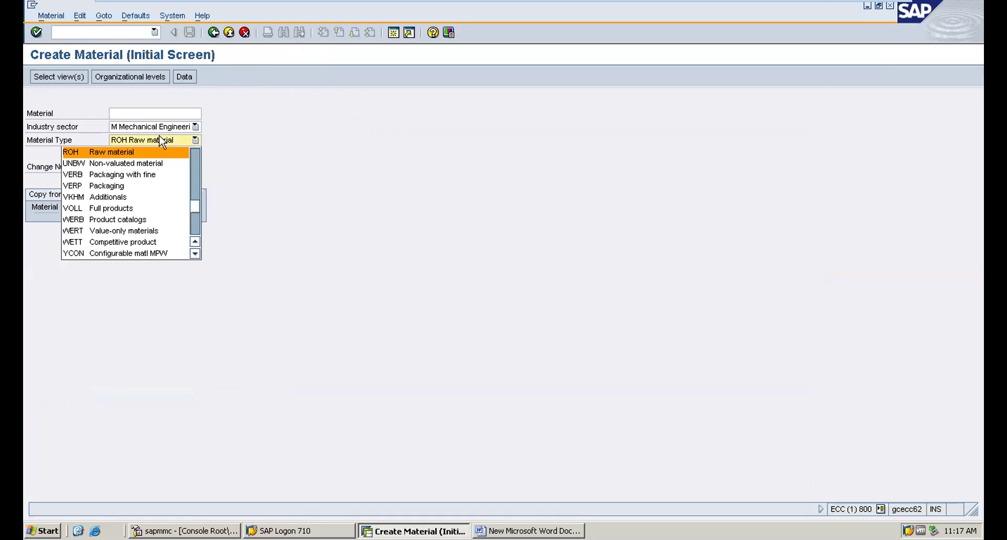
click(158, 143)
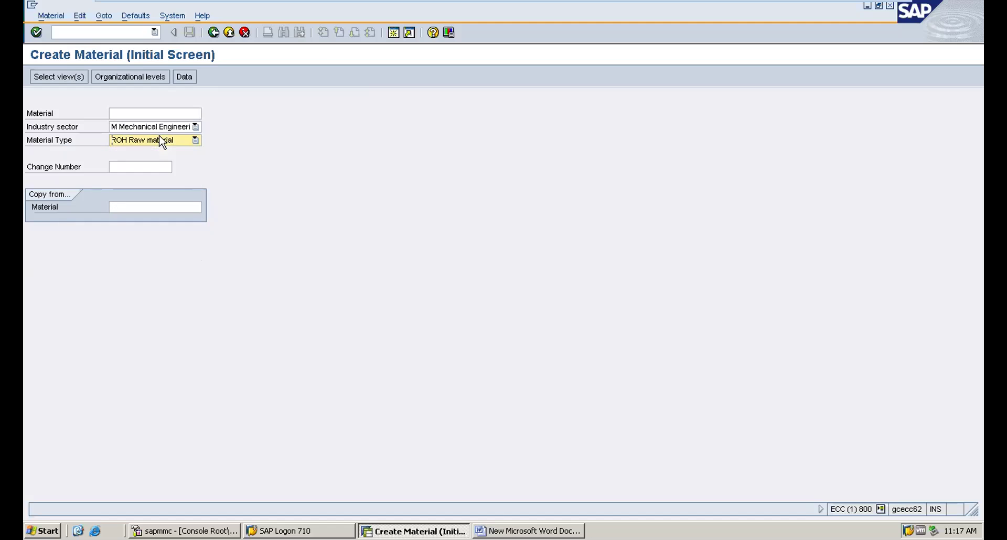
click(154, 142)
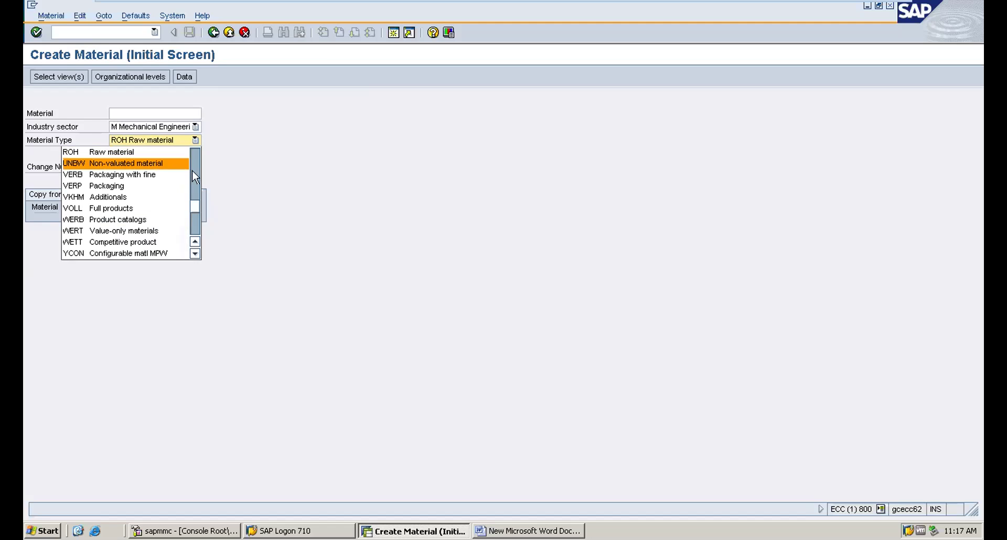
mouse_move(195, 207)
mouse_down()
mouse_move(195, 242)
mouse_move(194, 197)
mouse_up()
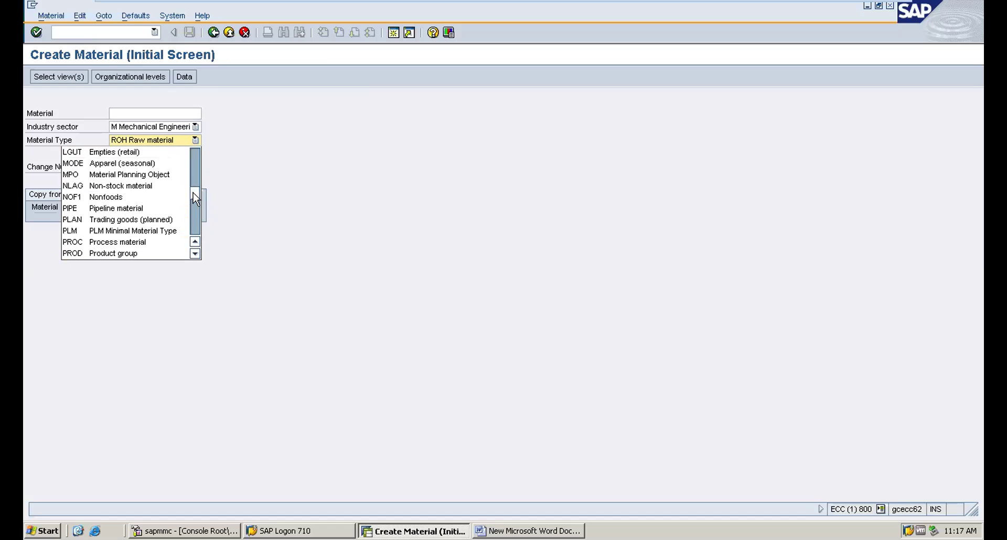
click(134, 208)
click(145, 126)
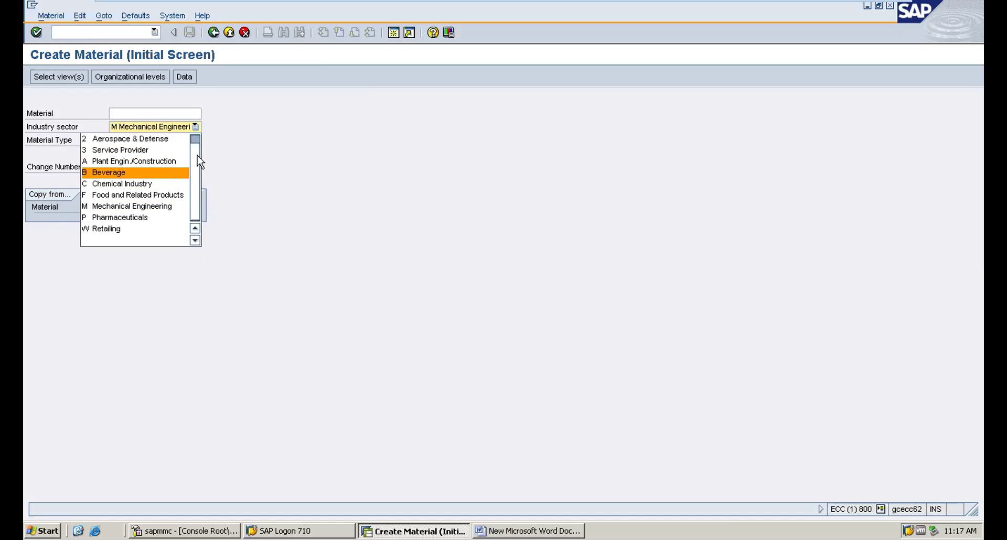
scroll(197, 158, up, 1)
click(134, 183)
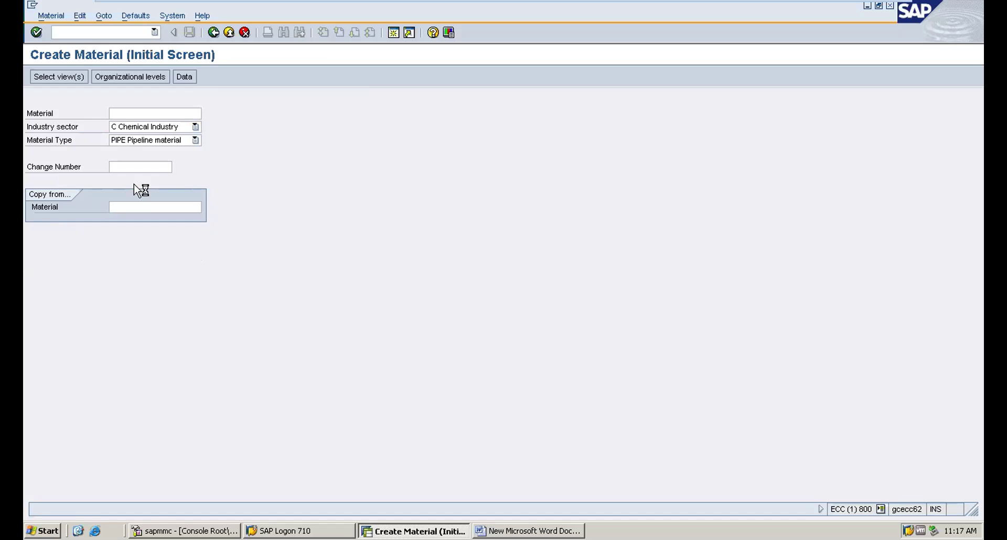
key(Return)
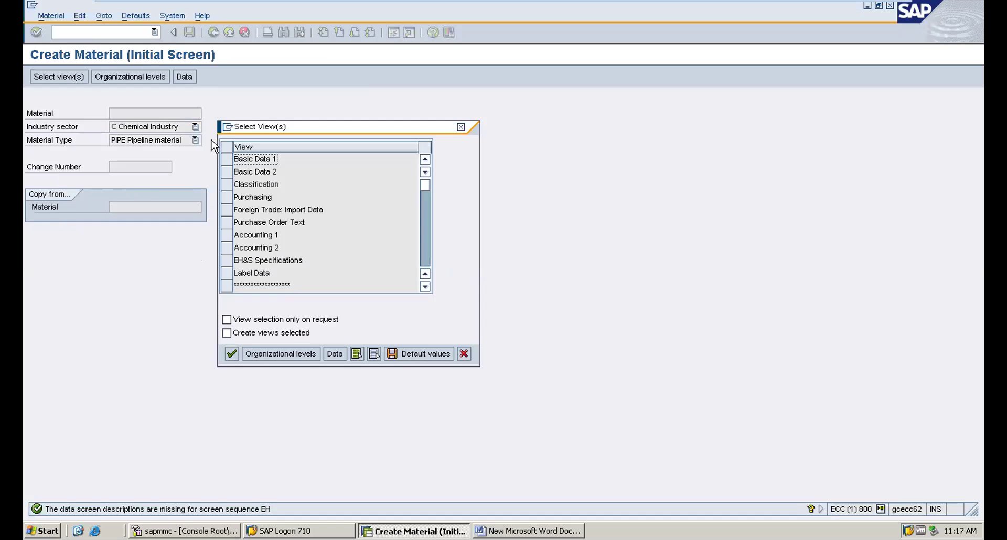
- Select the Basic Data 1, Purchasing and Accounting 1 views and enter plant 1000
click(226, 159)
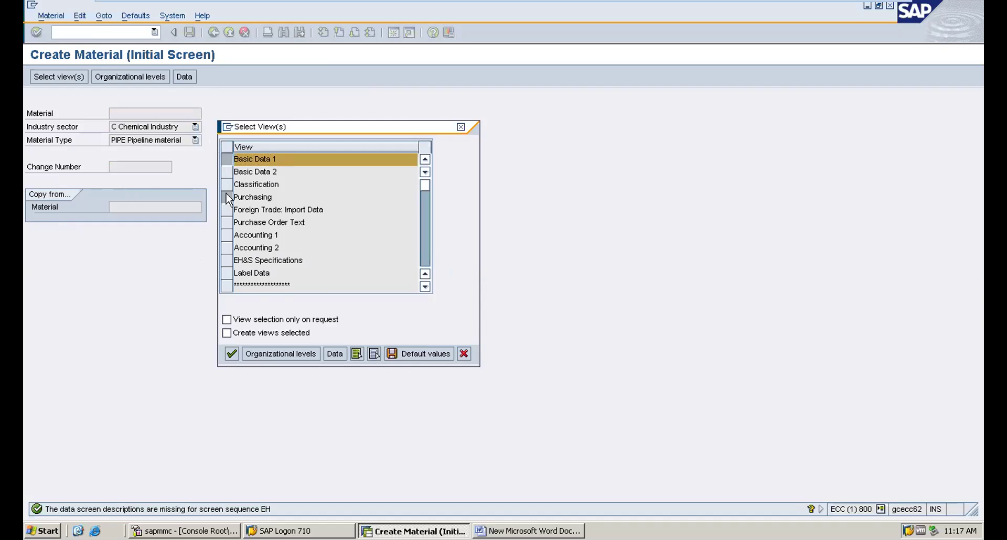
click(227, 197)
click(227, 235)
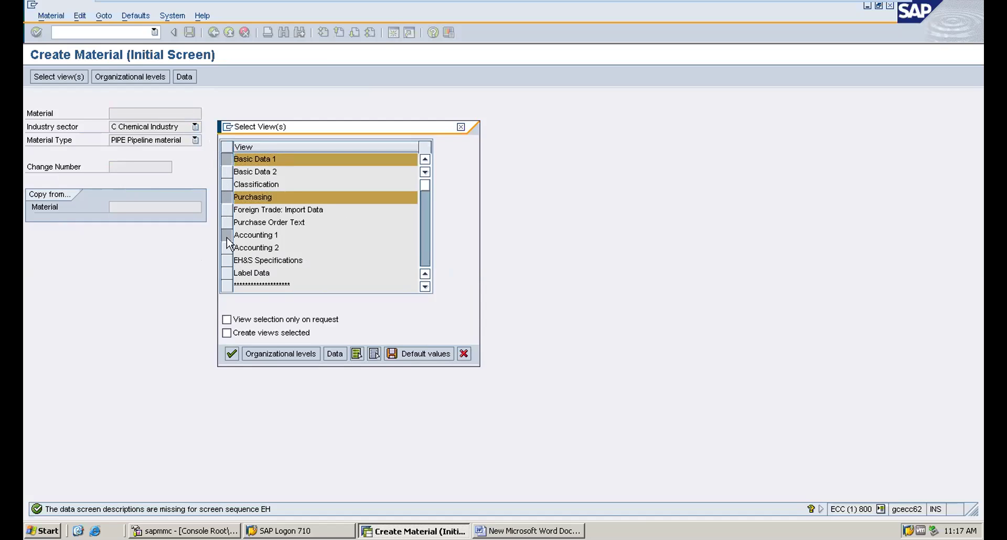
click(232, 355)
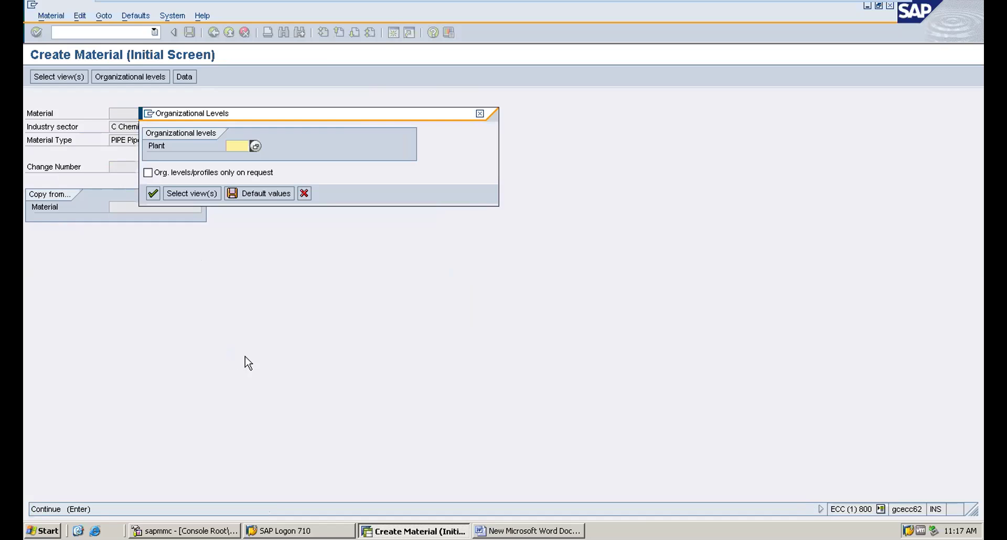
text(1000)
key(Return)
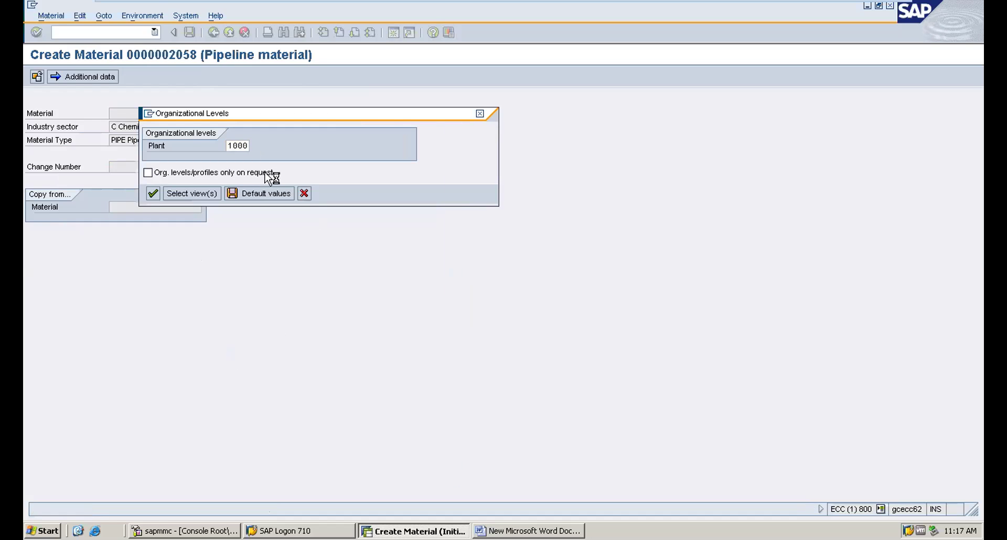
- Enter description 'pipeline mat', base unit KG and material group KITTU
text(p)
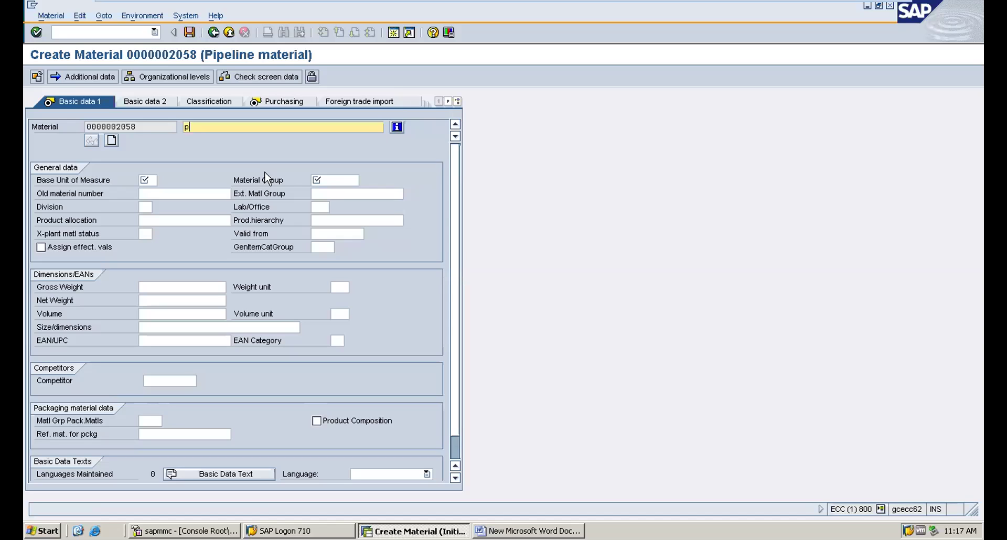
text(ipeline mat)
click(150, 181)
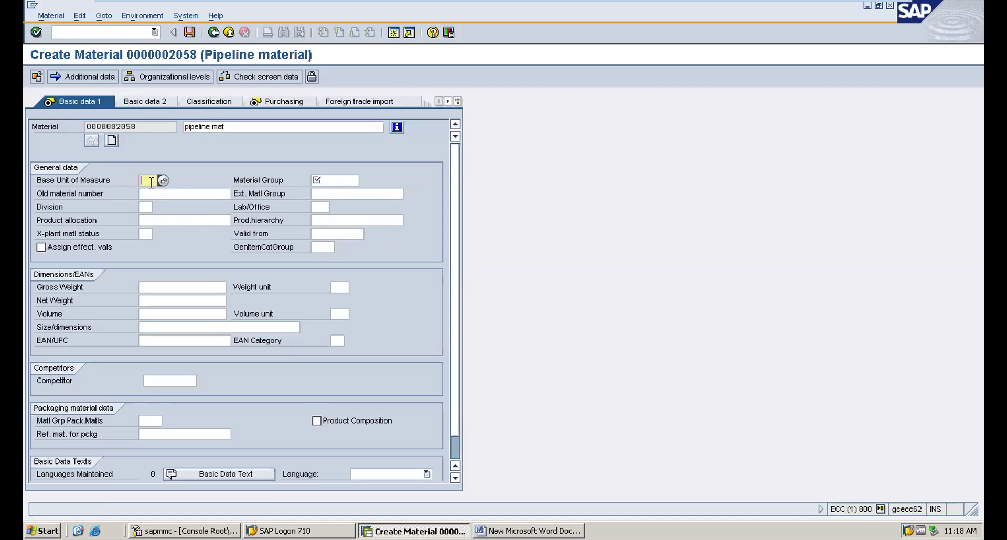
text(KG)
key(Tab)
key(Down)
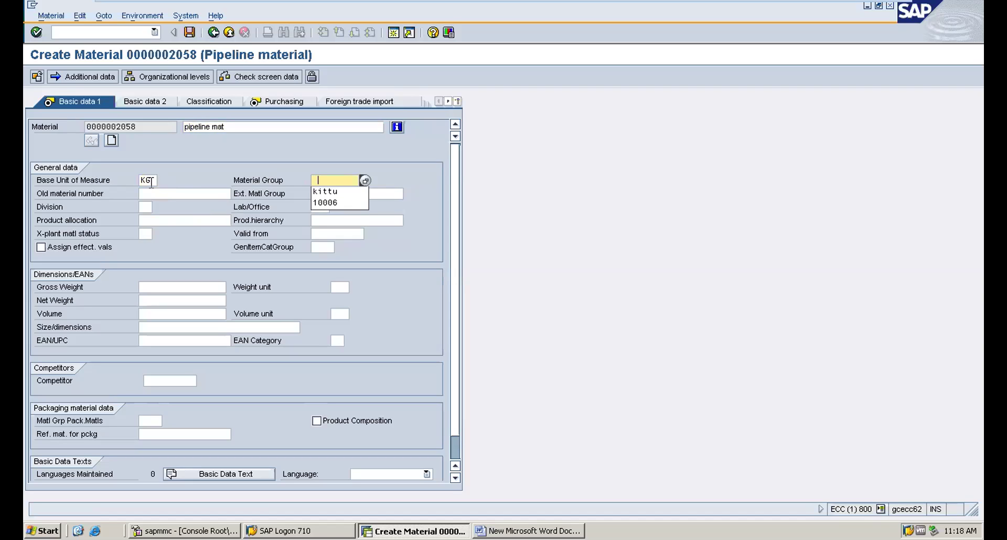
key(Down)
key(Return)
key(Return)
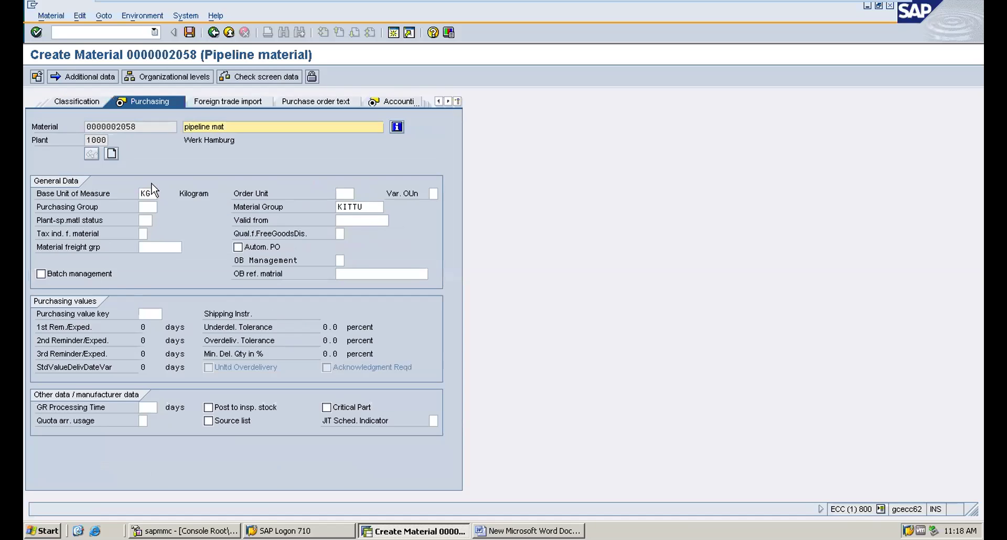
key(Return)
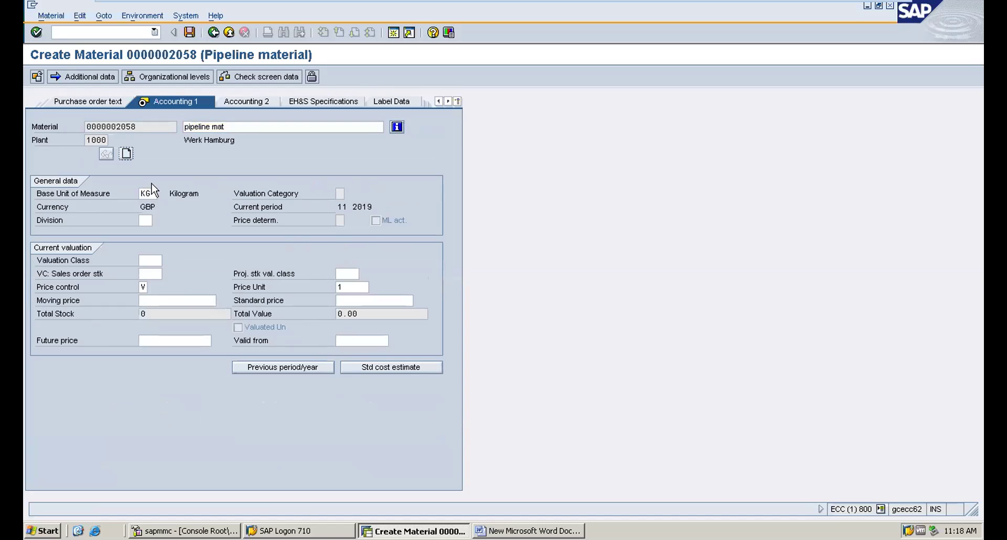
- Set valuation class 3000 and a standard price of 10
click(156, 259)
click(168, 261)
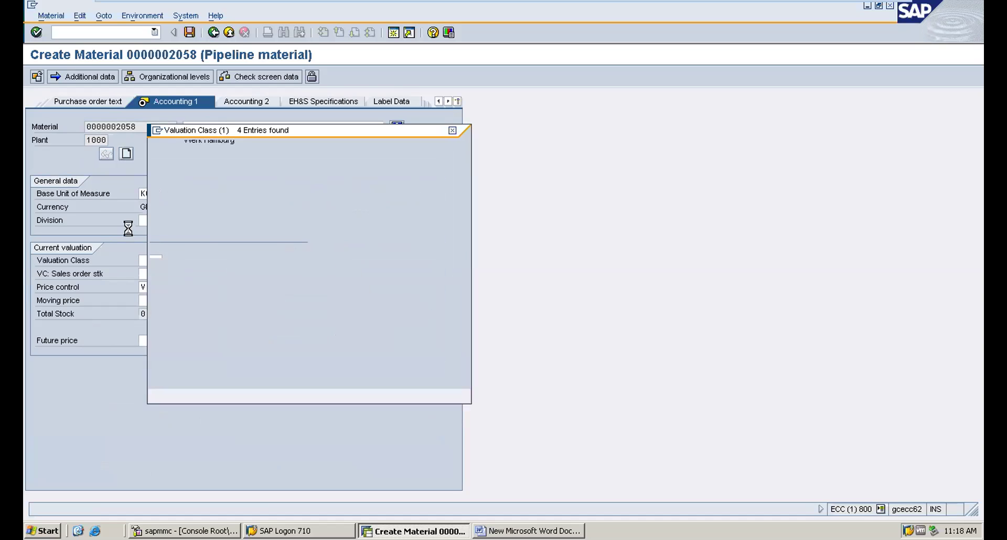
double_click(159, 218)
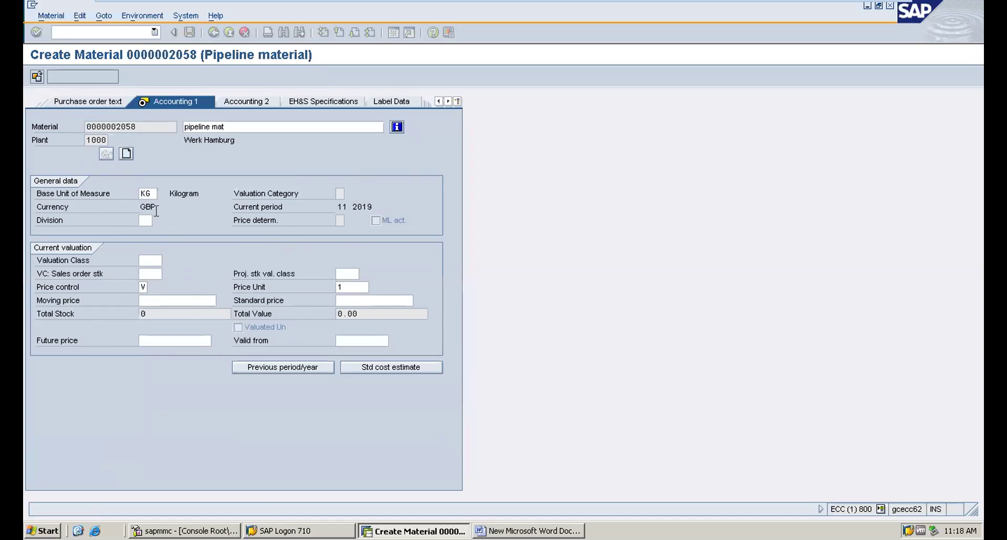
click(371, 296)
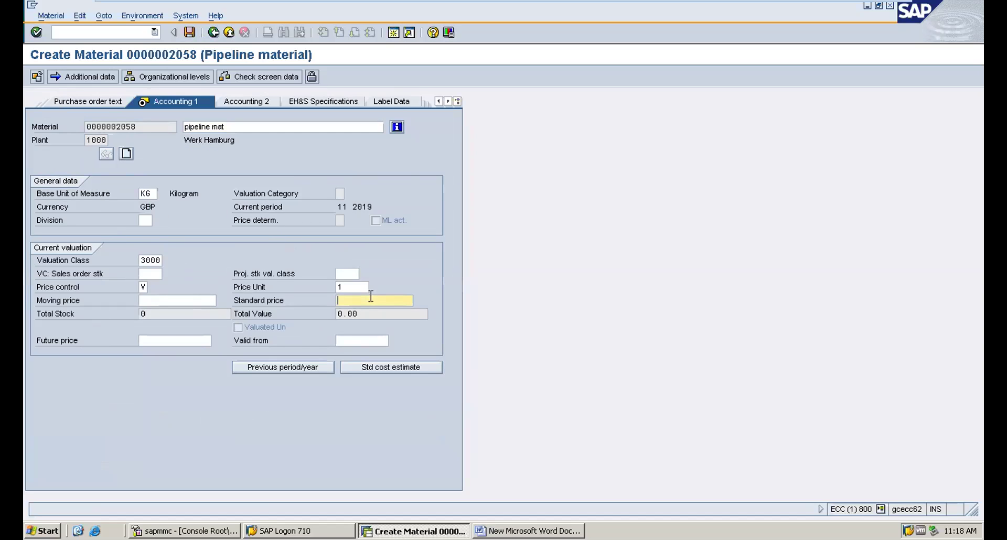
text(10)
key(Return)
key(Return)
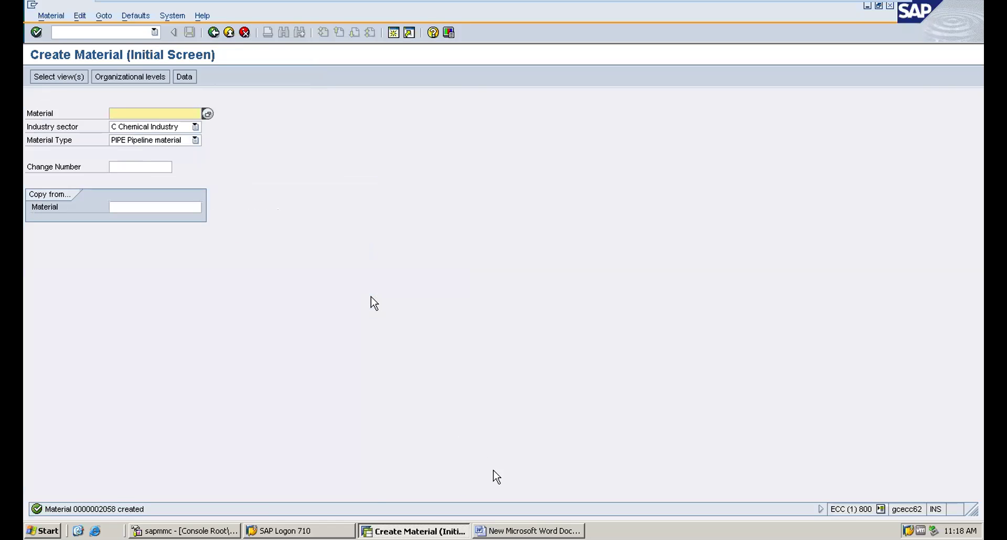
- Add a 'Pipeline' heading line above the material notes in Word
key(alt+Tab)
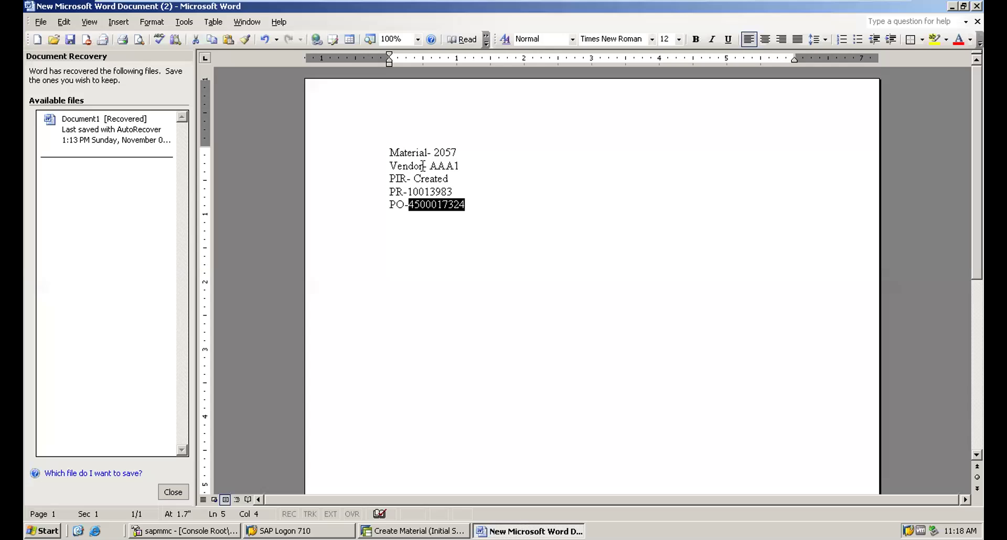
click(385, 132)
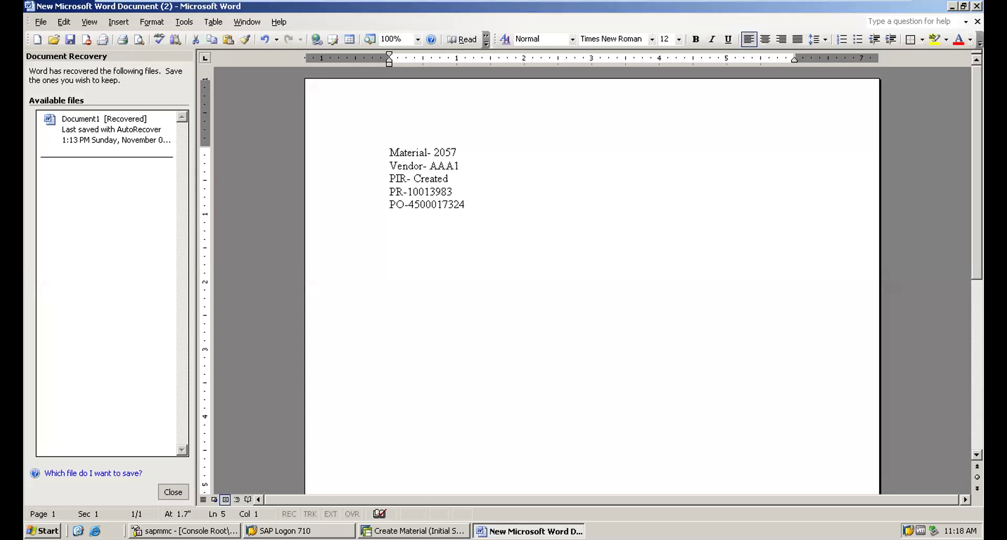
key(Return)
key(Up)
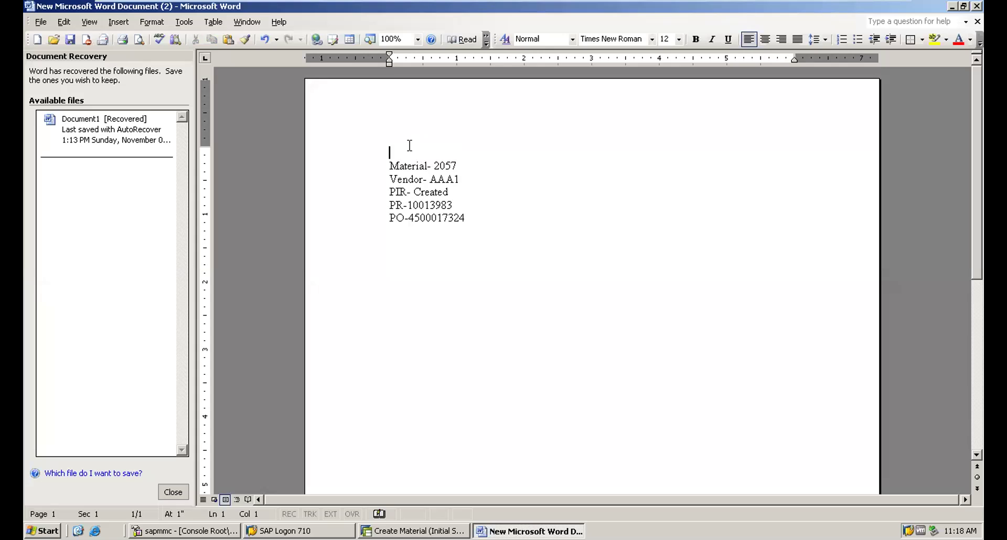
text(Pipeline)
- Change the material number from 2057 to 2058 and put Vendor on its own line
double_click(439, 166)
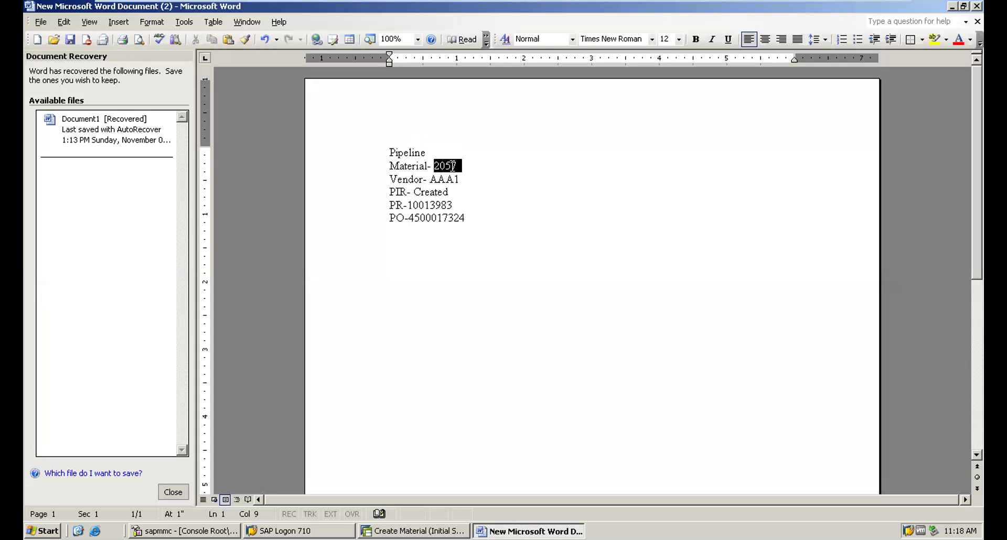
click(453, 168)
key(alt+Tab)
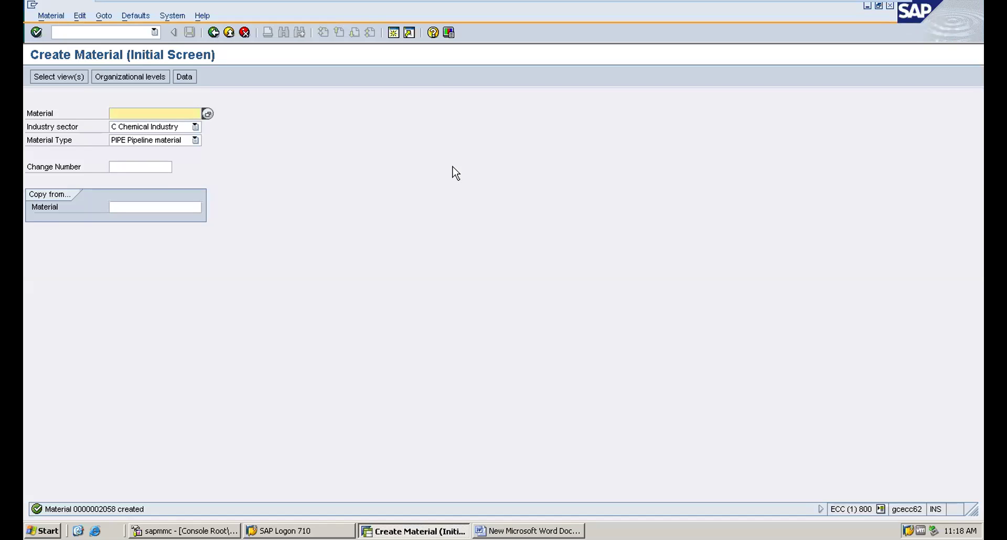
key(alt+Tab)
key(ctrl+v)
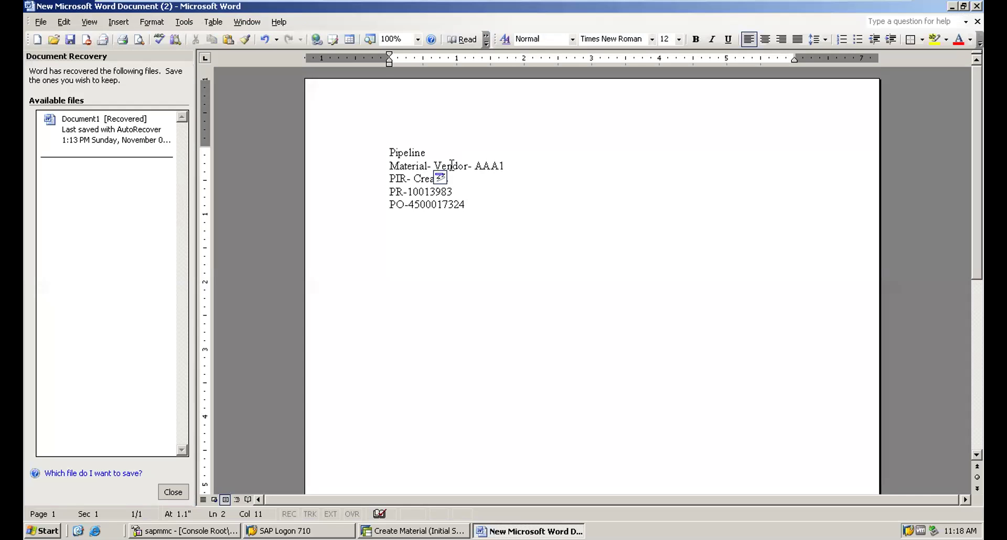
key(Return)
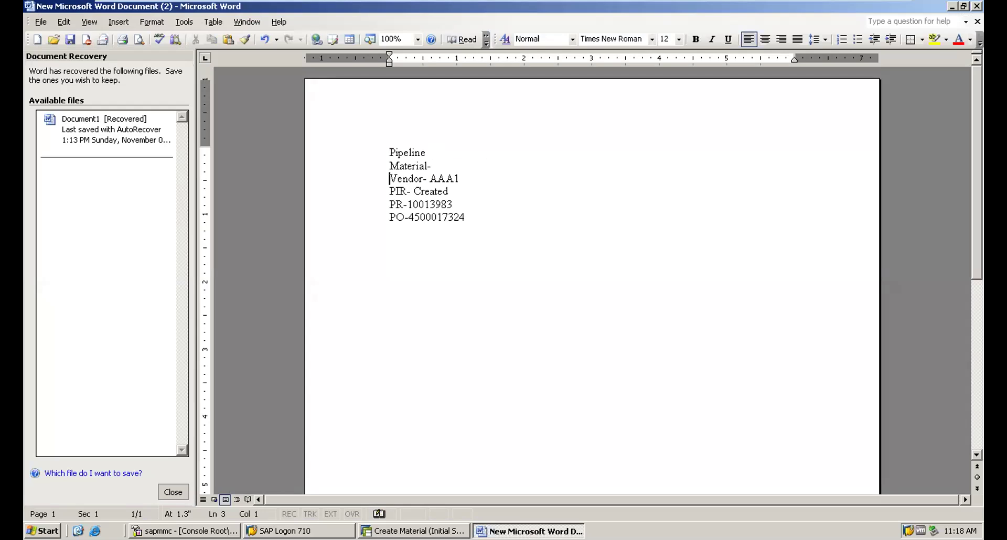
click(446, 166)
text(2058)
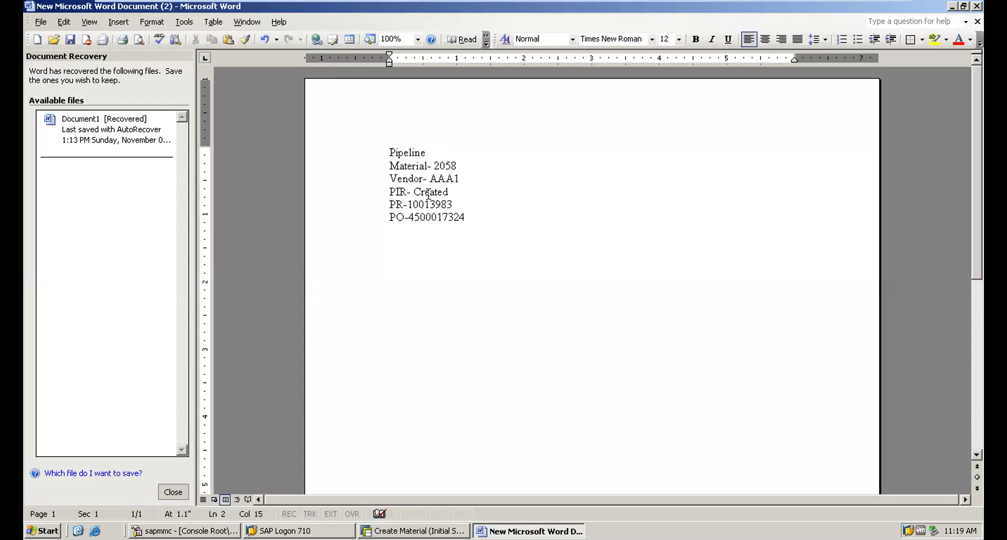
- Delete the PR and PO lines and the word 'Created' after PIR
drag(390, 204, 469, 218)
key(Delete)
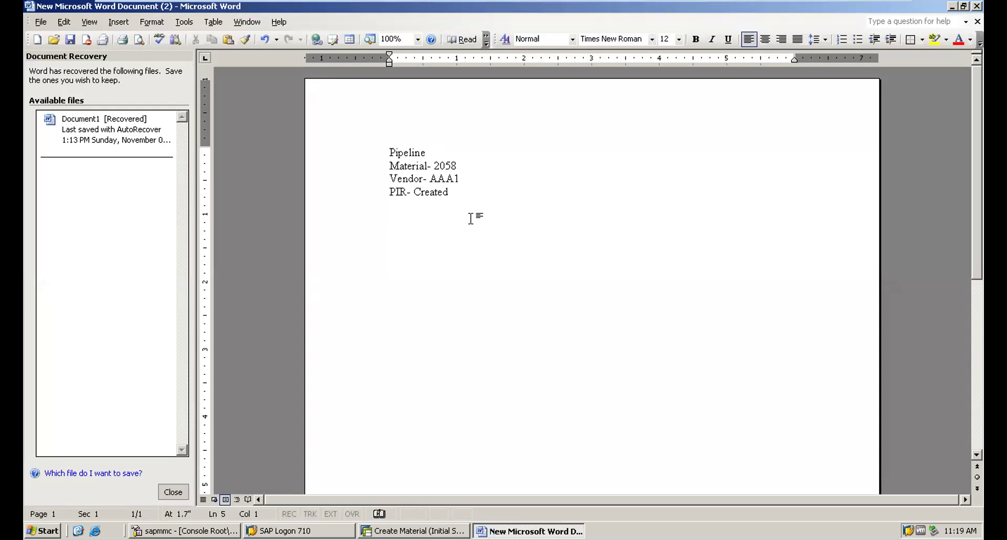
drag(414, 191, 465, 191)
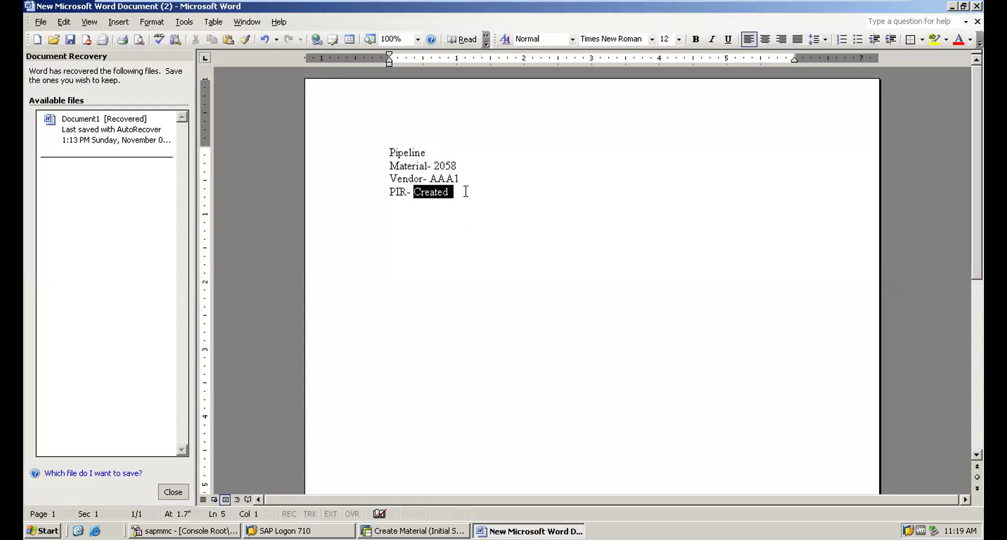
key(Delete)
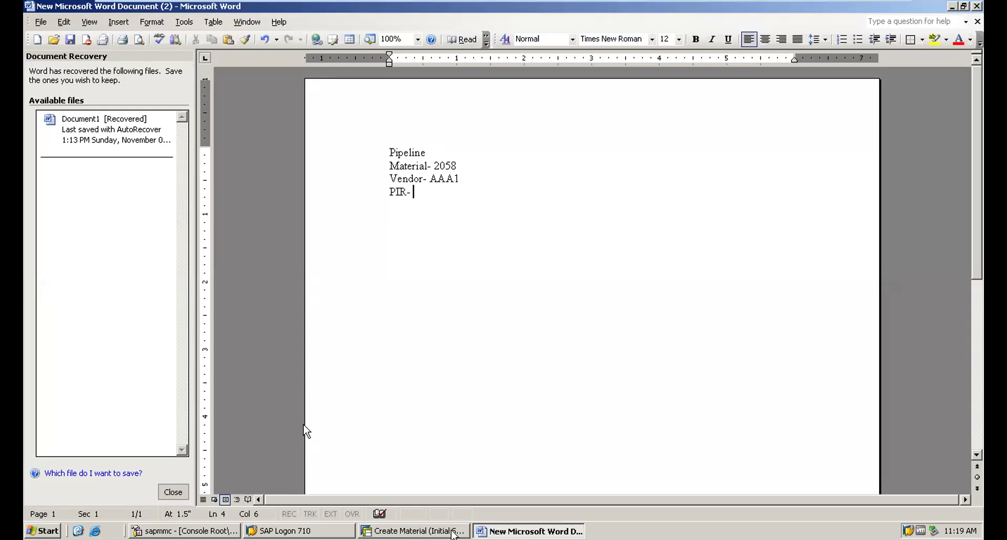
click(454, 532)
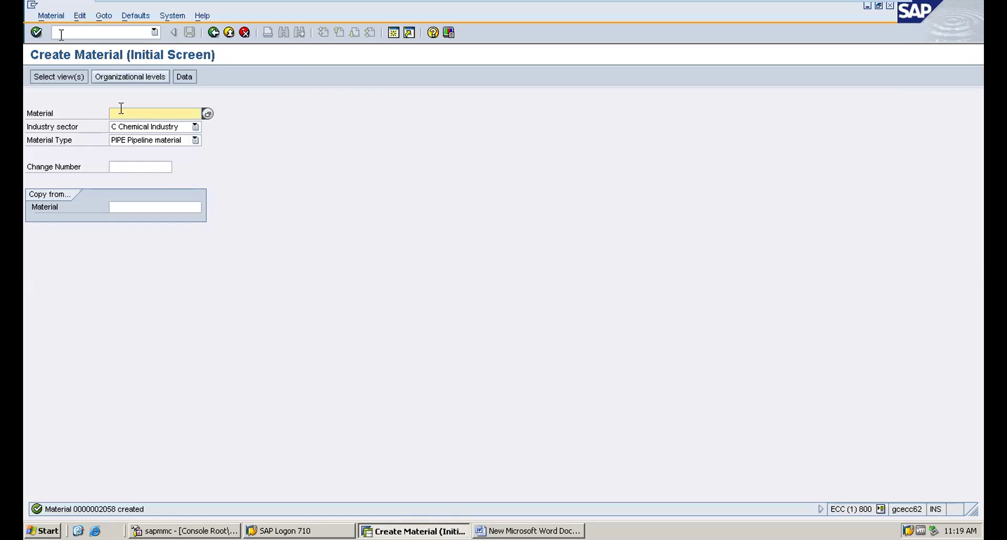
- Start an ME11 info record in the Pipeline category and reach the purchasing organization data
click(60, 32)
text(/nm)
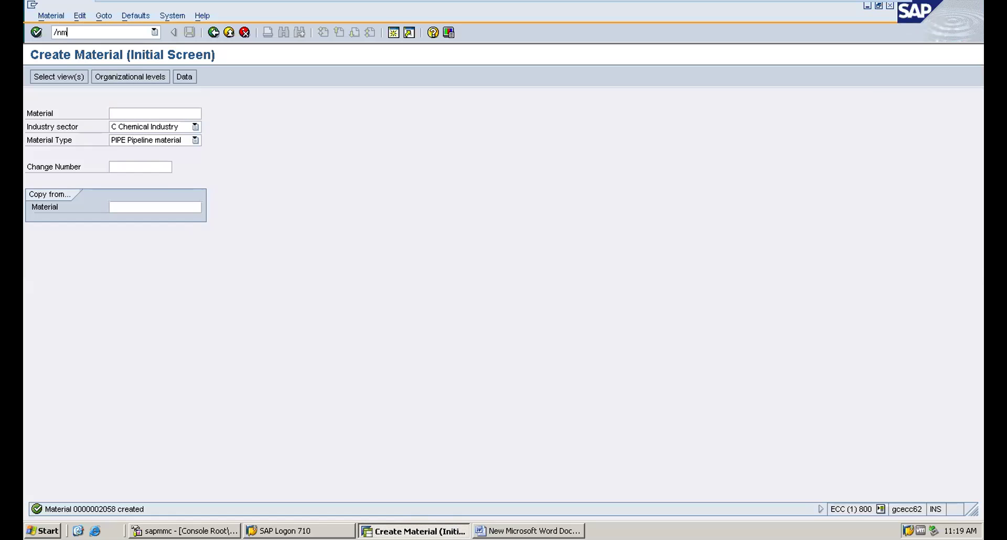
text(e11)
key(Return)
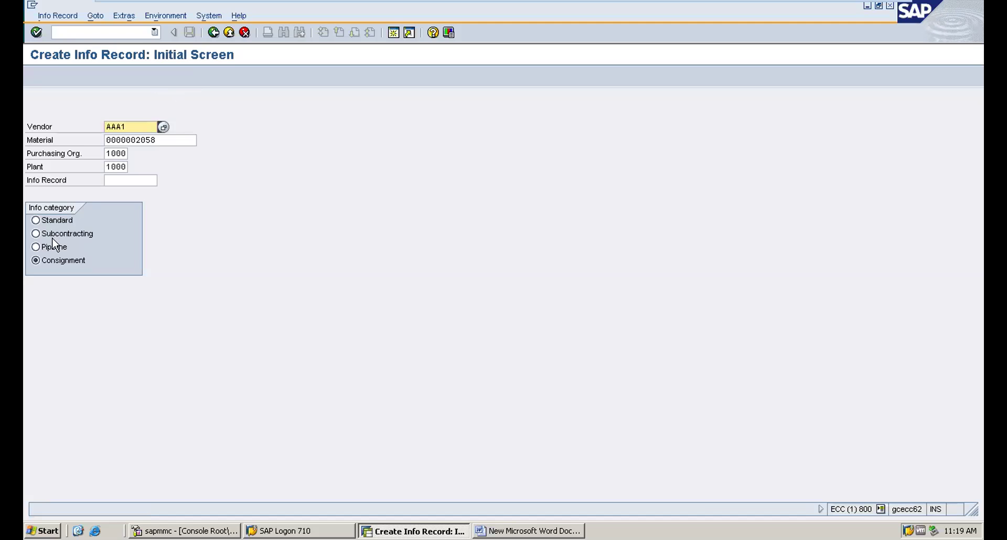
click(36, 247)
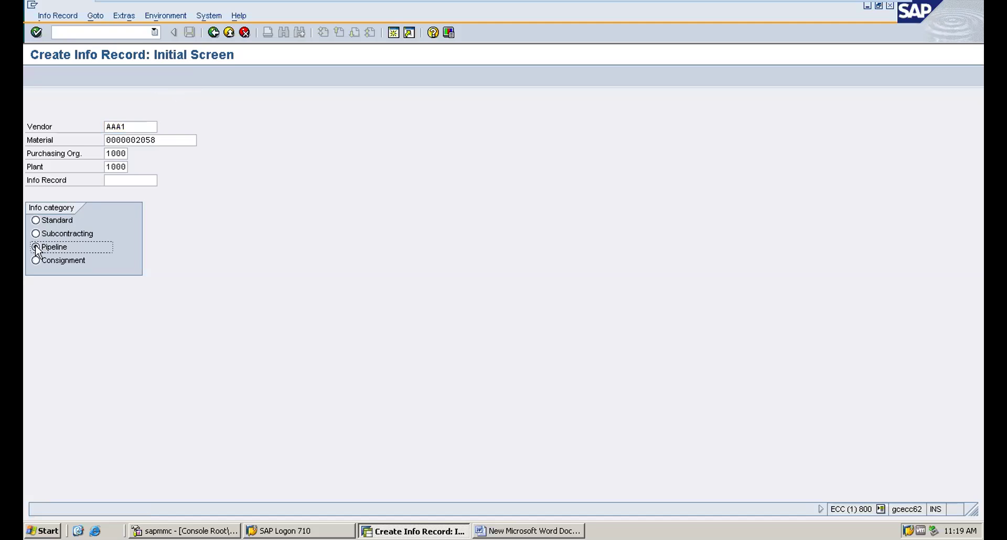
key(Return)
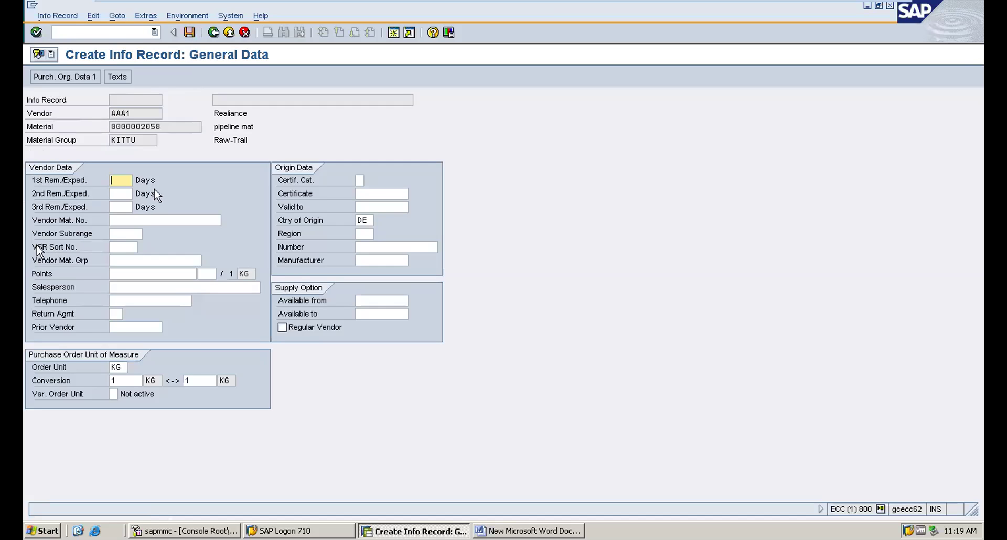
key(Return)
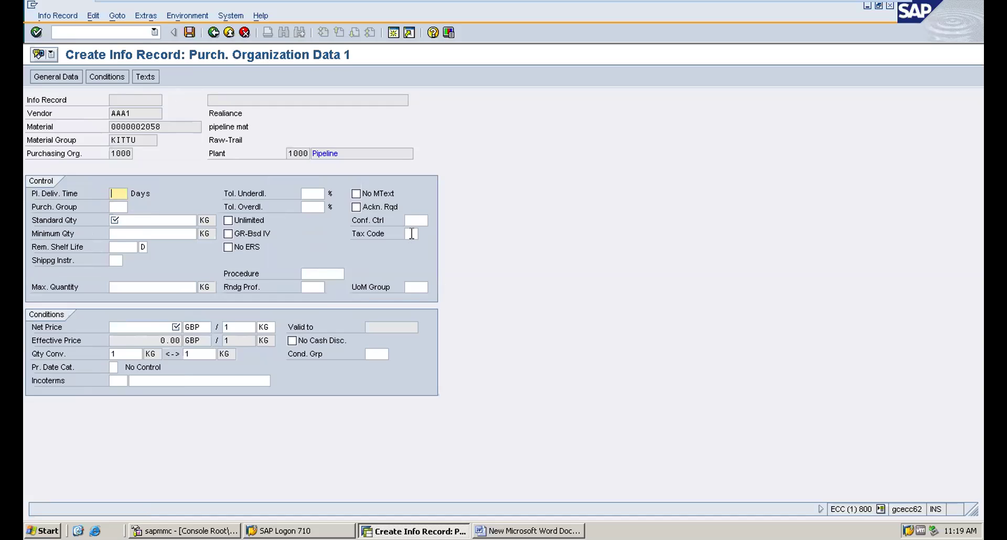
- Enter tax code V0, net price 20, delivery time 12, standard quantity 100, purchasing group 000, and save
click(411, 233)
text(V0)
click(141, 326)
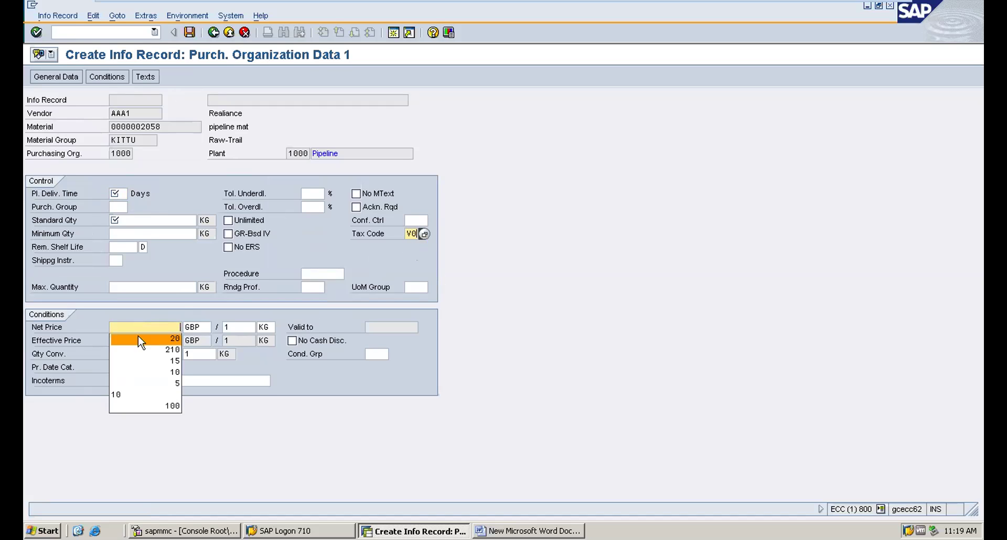
click(141, 339)
click(120, 193)
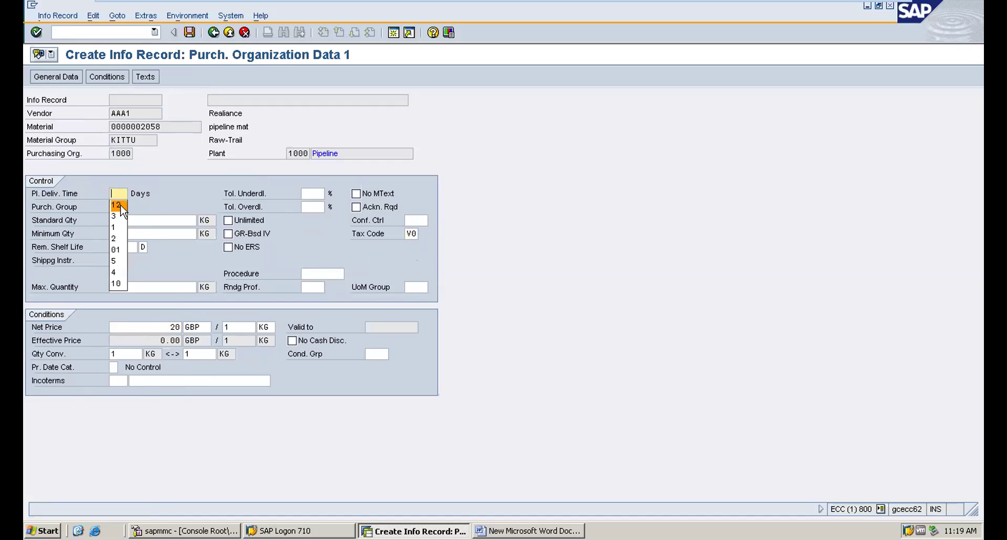
click(121, 206)
click(140, 221)
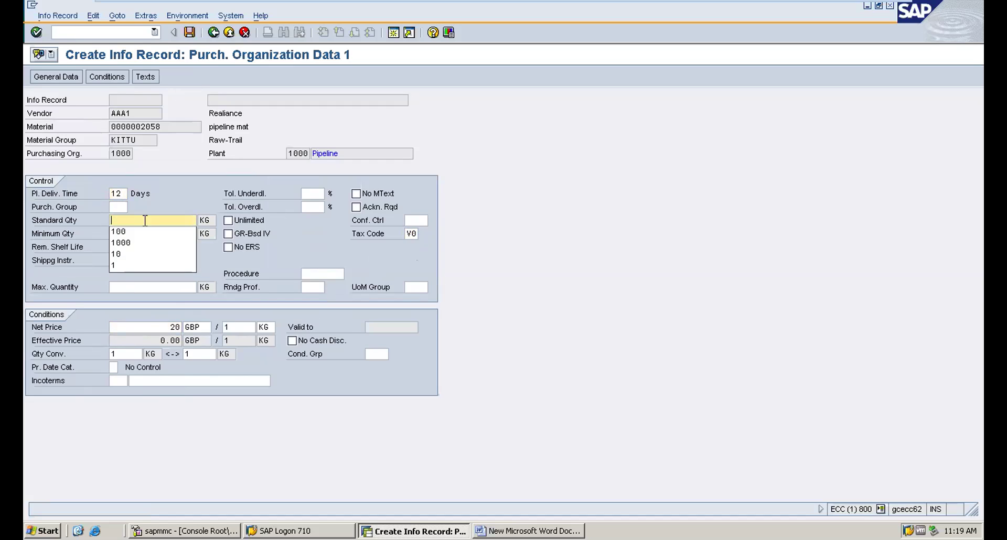
click(135, 233)
key(Return)
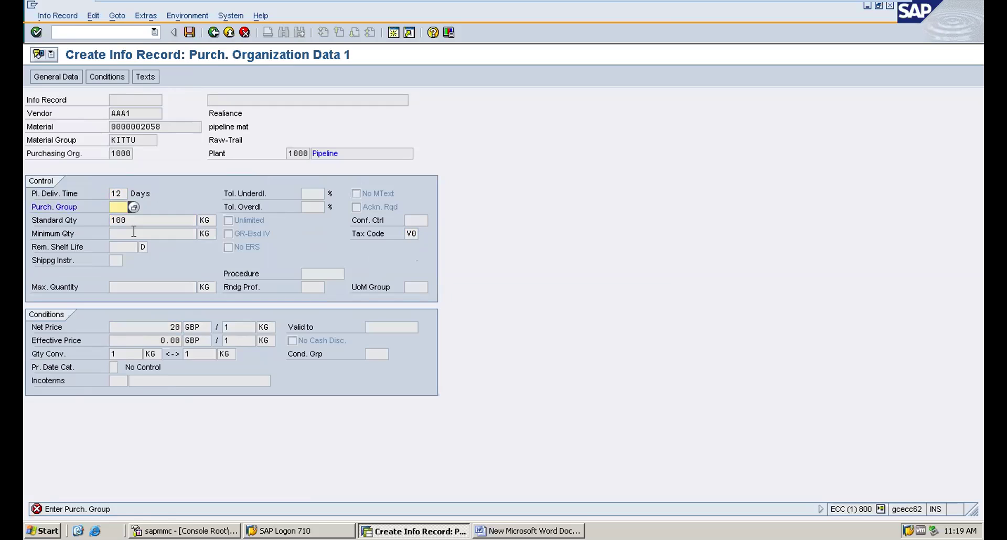
click(122, 204)
click(117, 218)
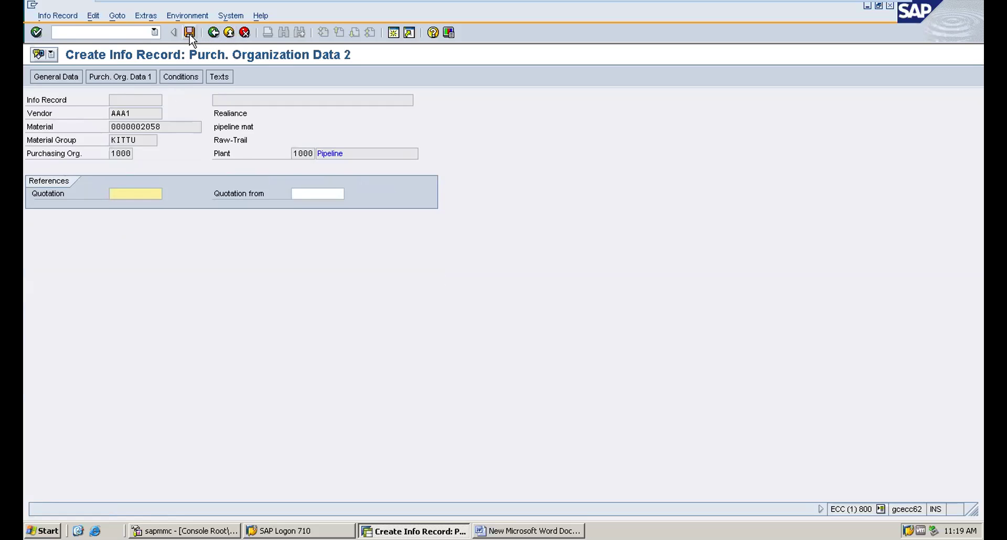
click(190, 33)
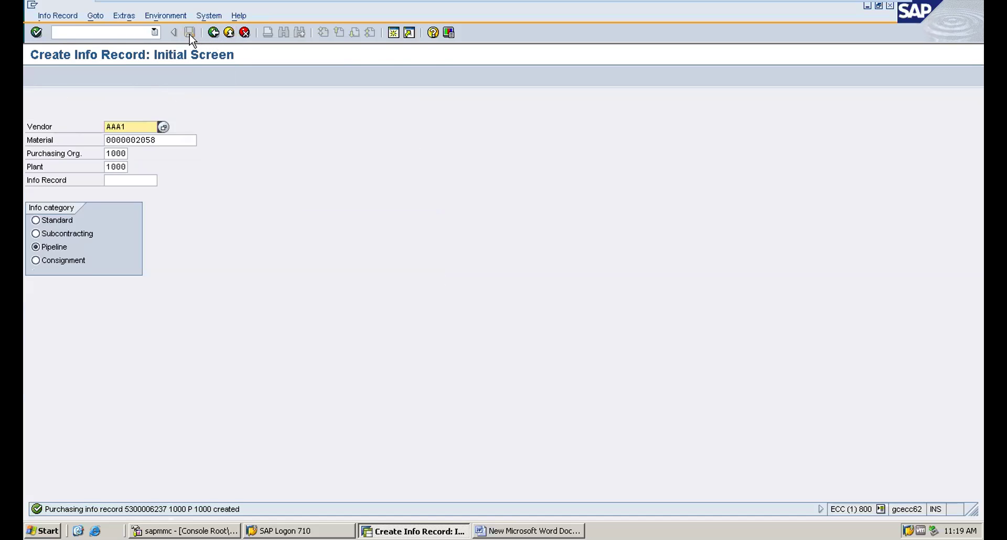
- Open the Enter Goods Issue screen with transaction /nmb1a
click(105, 31)
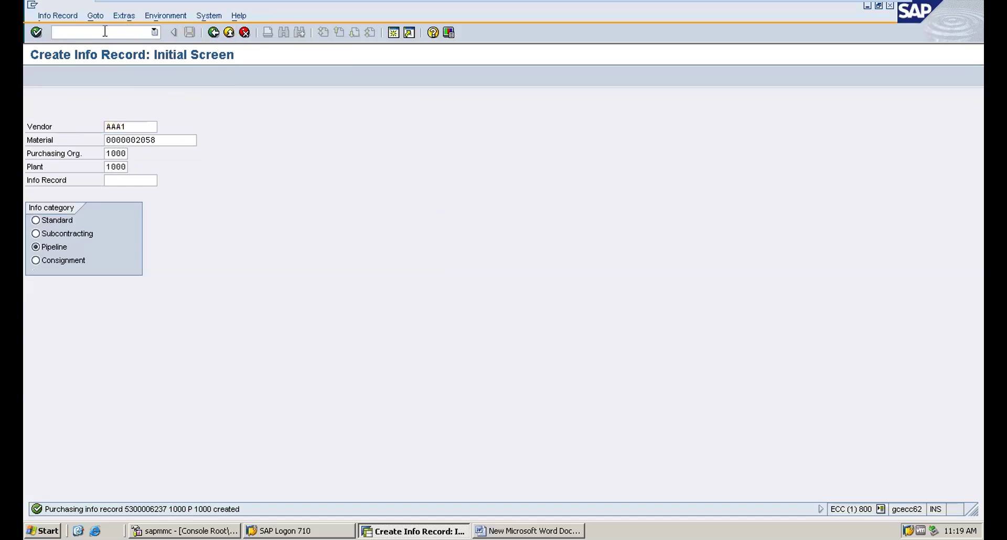
text(/nmb1a)
key(Return)
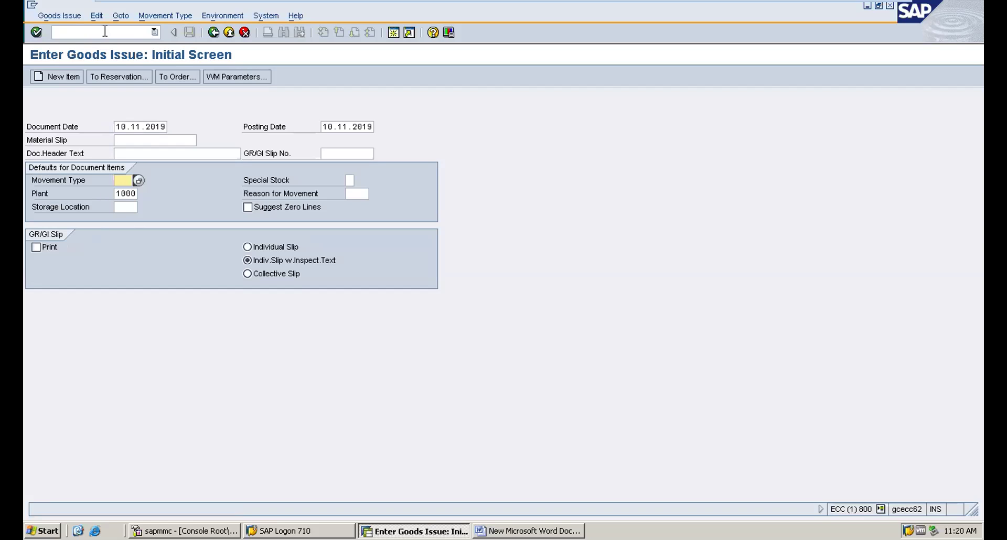
- Enter movement type 201 and special stock P
text(201)
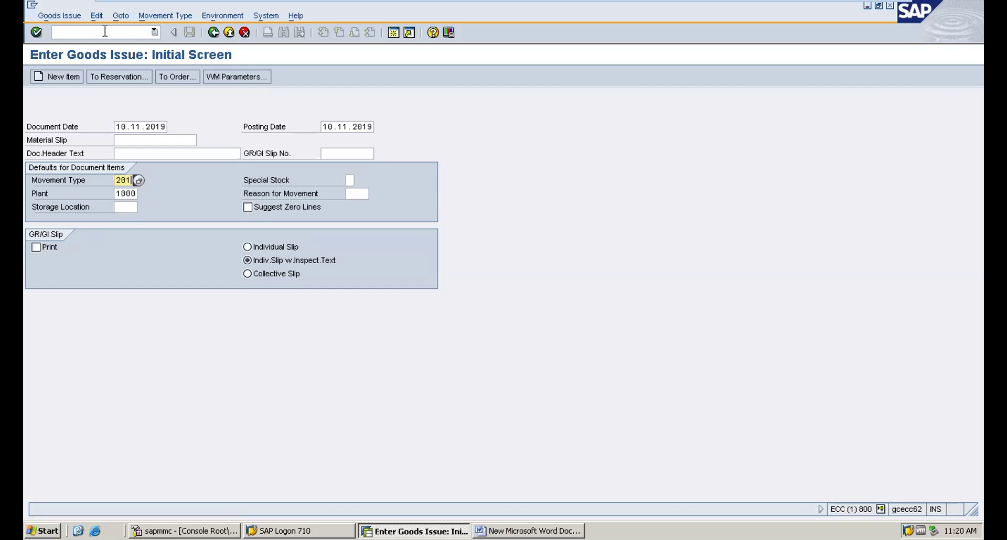
key(Tab)
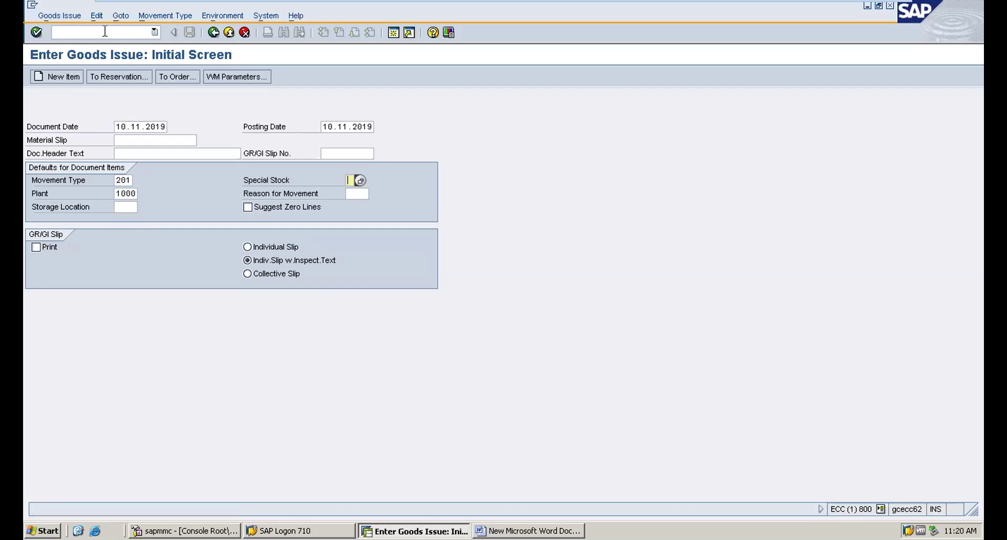
text(P)
- Set cost center 2-1000 and vendor AAA1 on the goods issue
key(Return)
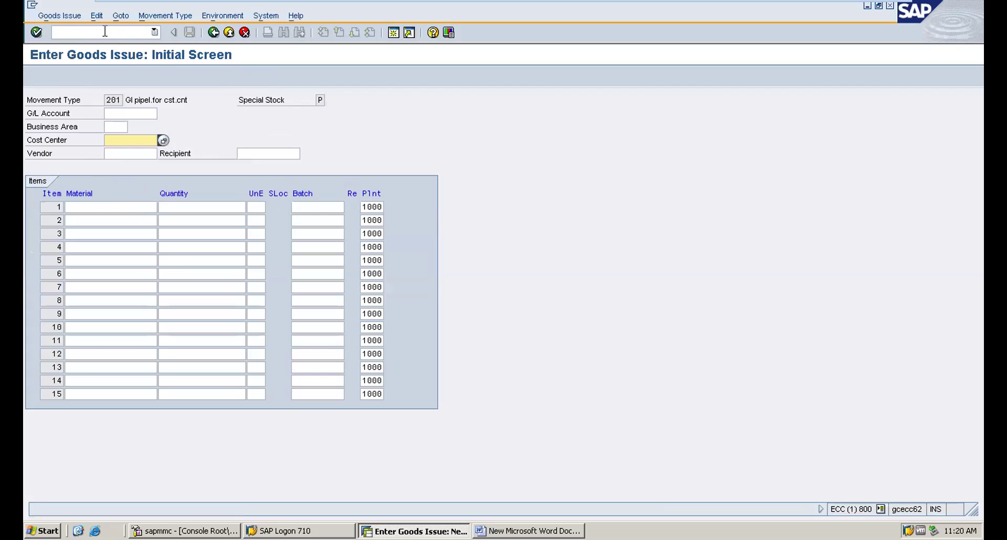
key(BackSpace)
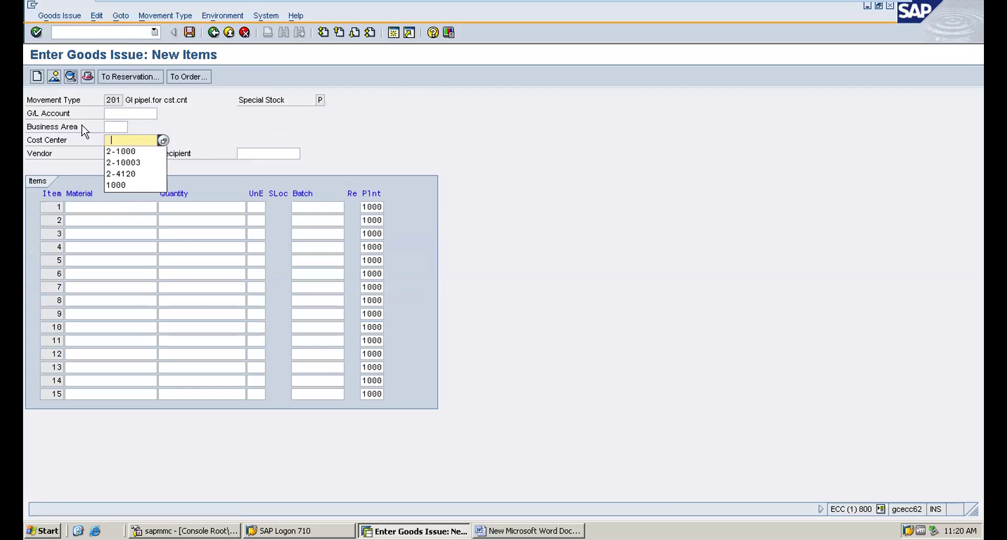
click(119, 150)
click(119, 151)
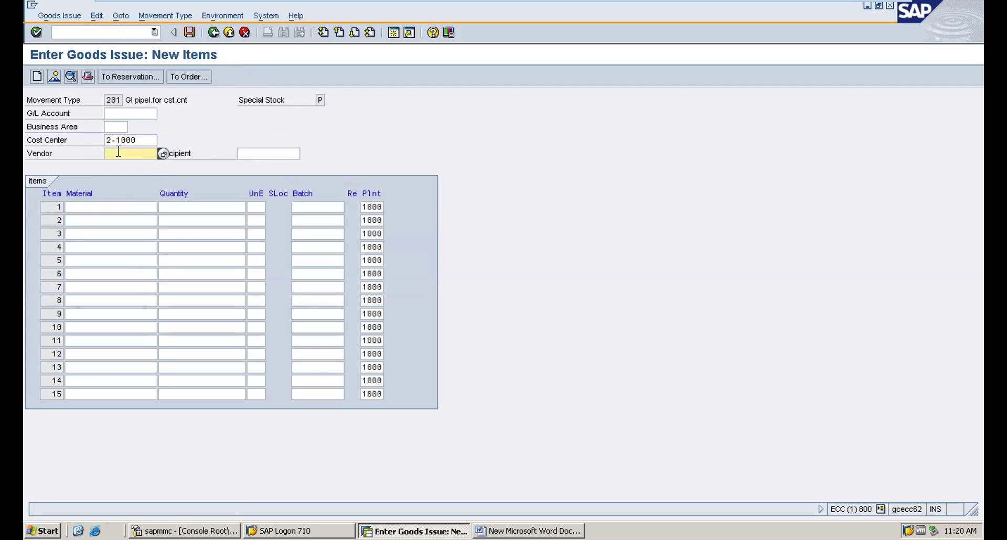
text(AAA1)
- Add material 2058 with quantity 5 KG and post the goods issue
click(76, 206)
key(alt+Tab)
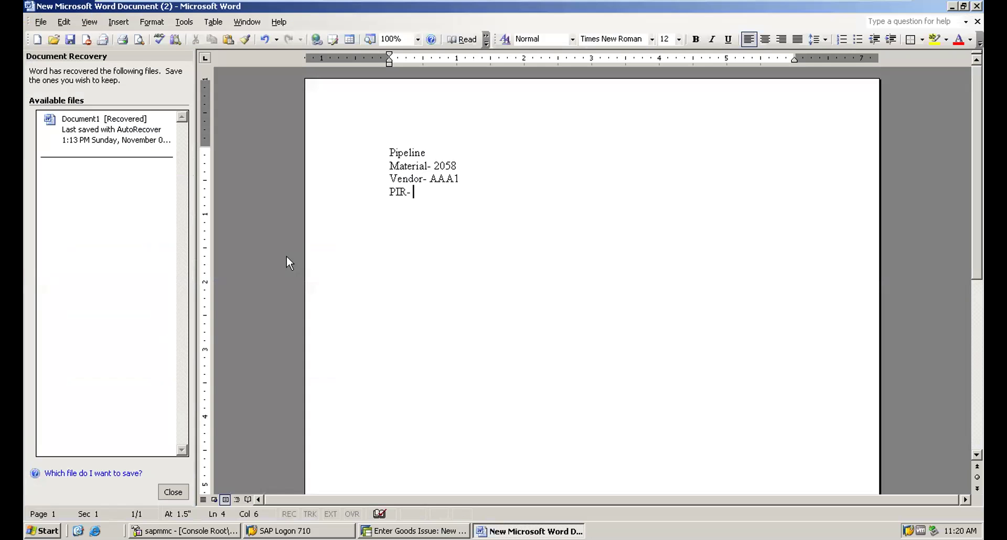
text(20)
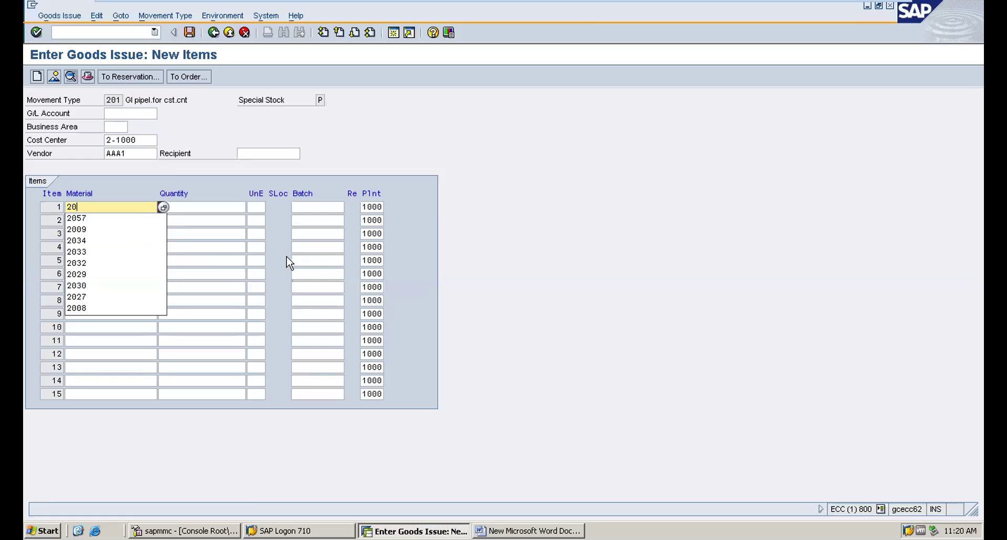
text(58)
key(Tab)
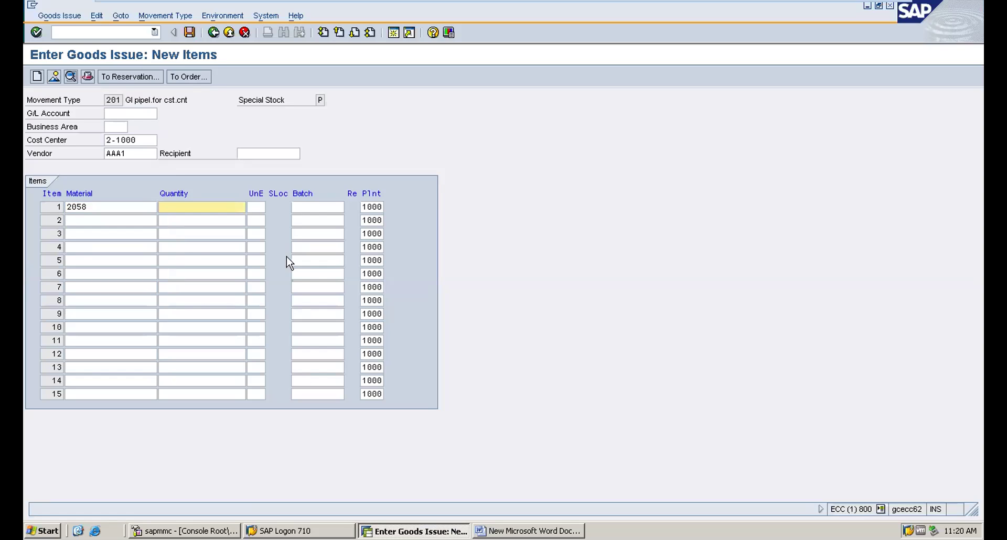
text(5)
key(Return)
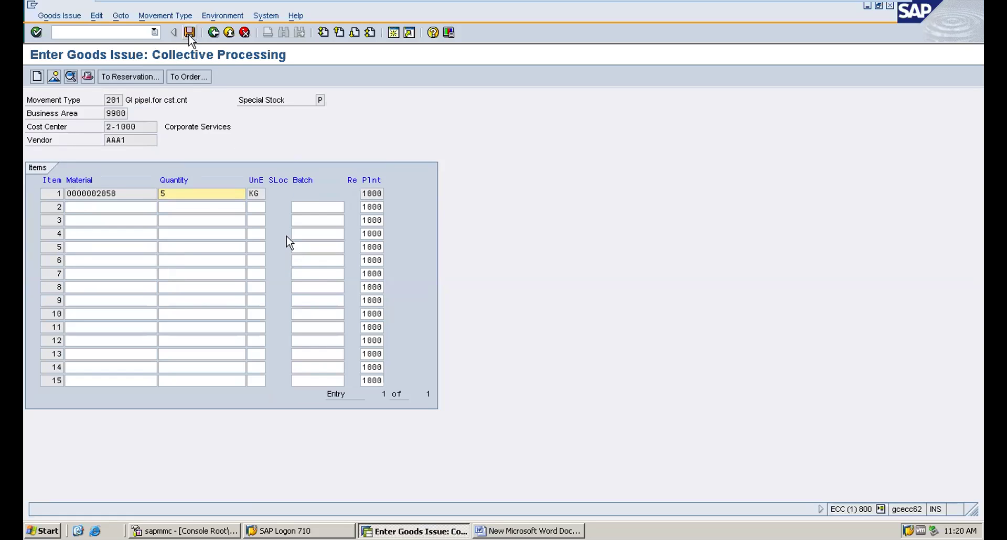
double_click(254, 193)
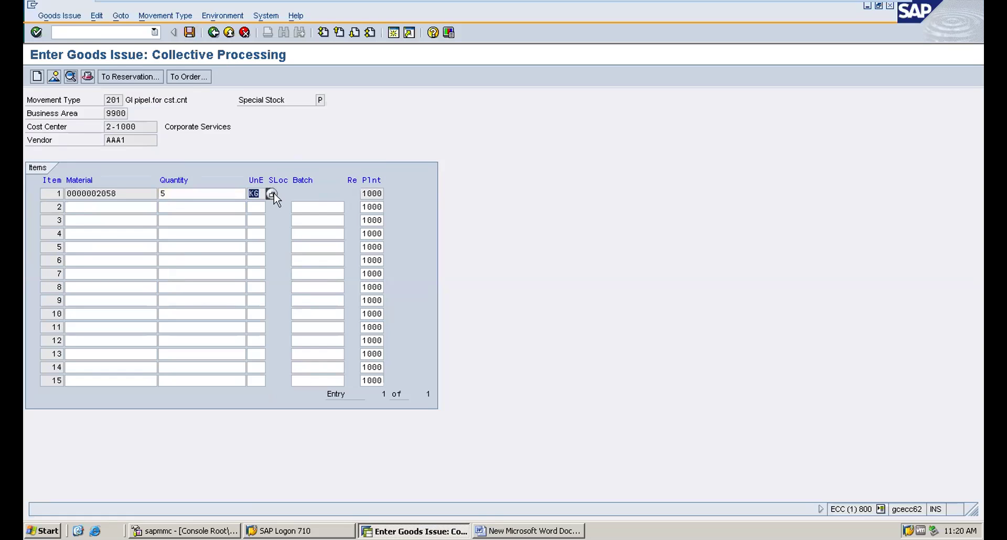
click(189, 32)
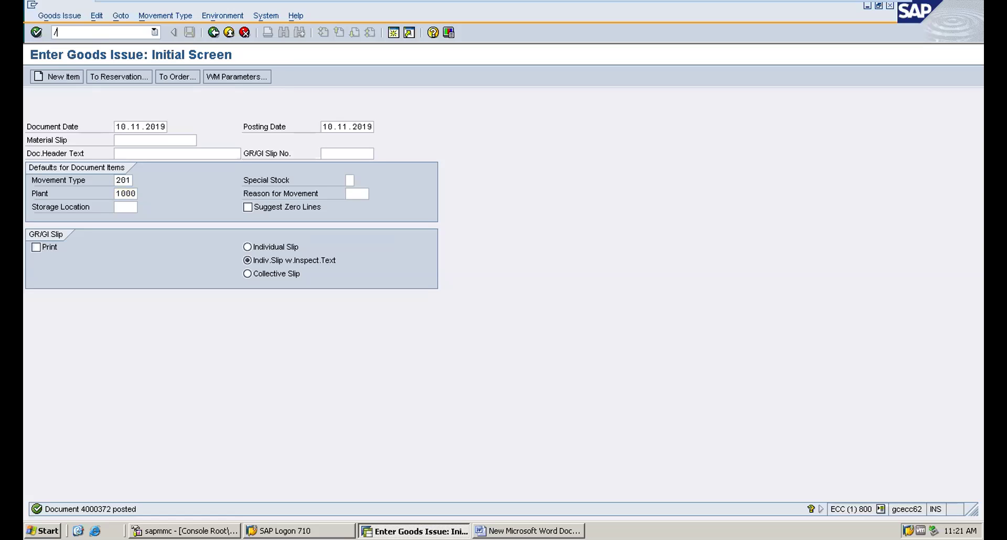
- Exit the goods issue and run transaction MRKO for consignment and pipeline settlement
text(nex)
key(Return)
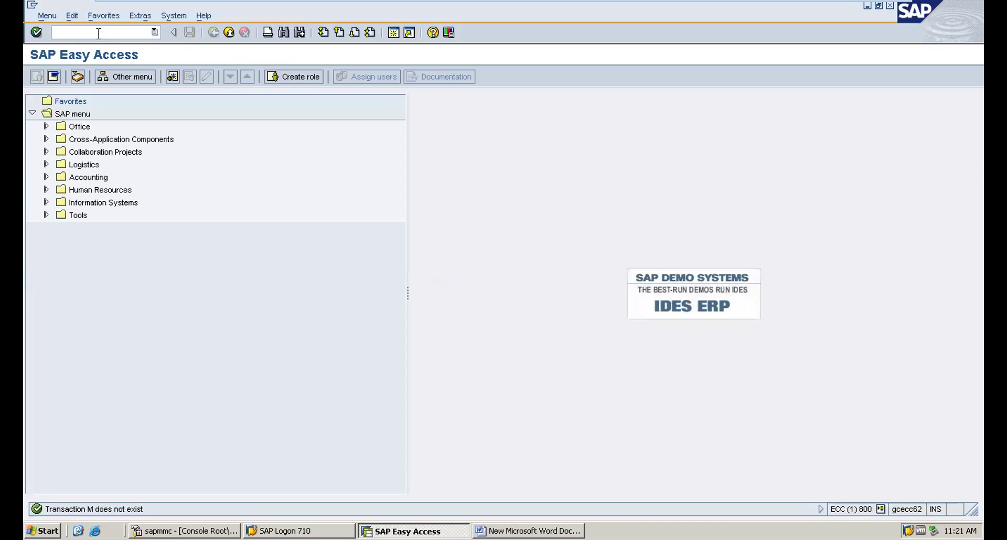
text(mrko)
key(Return)
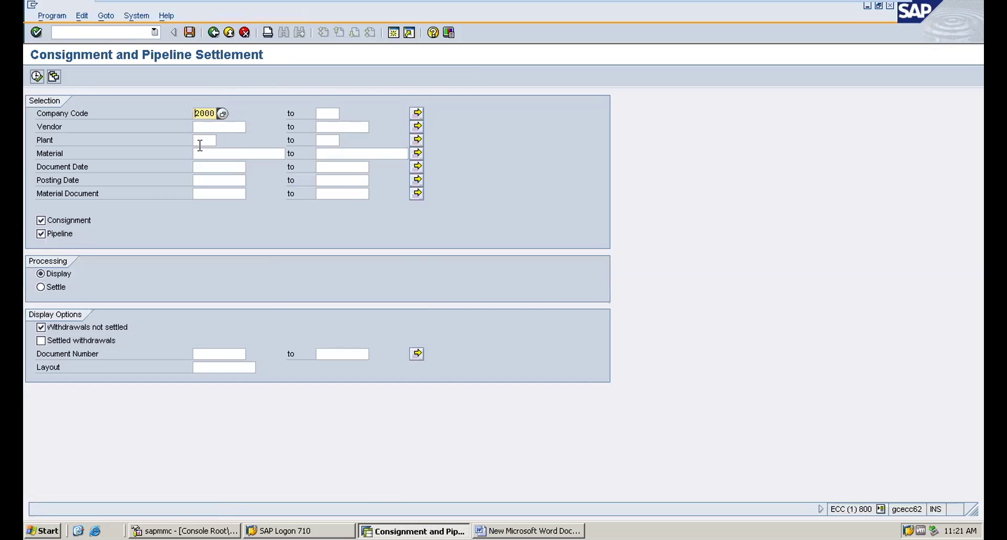
- Display the unsettled pipeline withdrawals for material 2058
click(226, 152)
text(205)
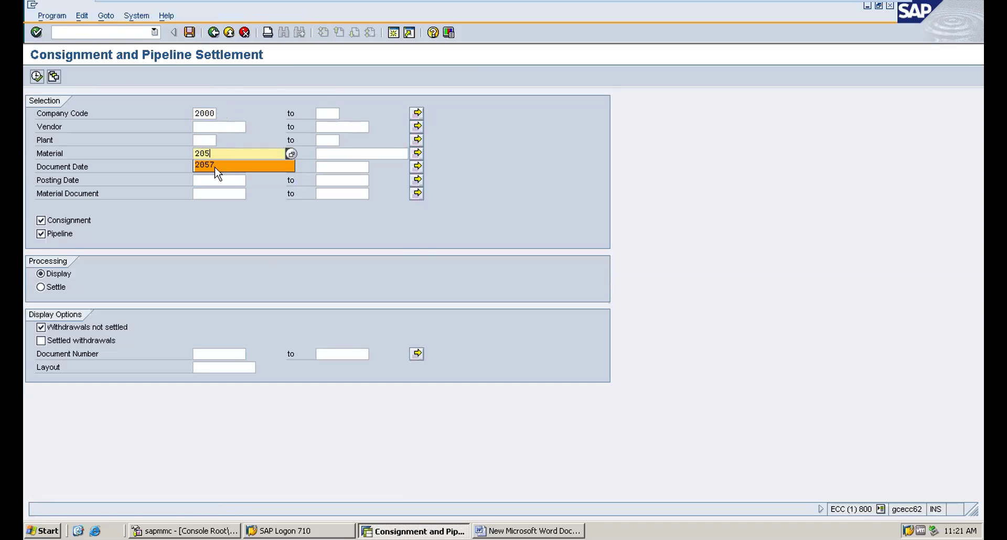
click(214, 167)
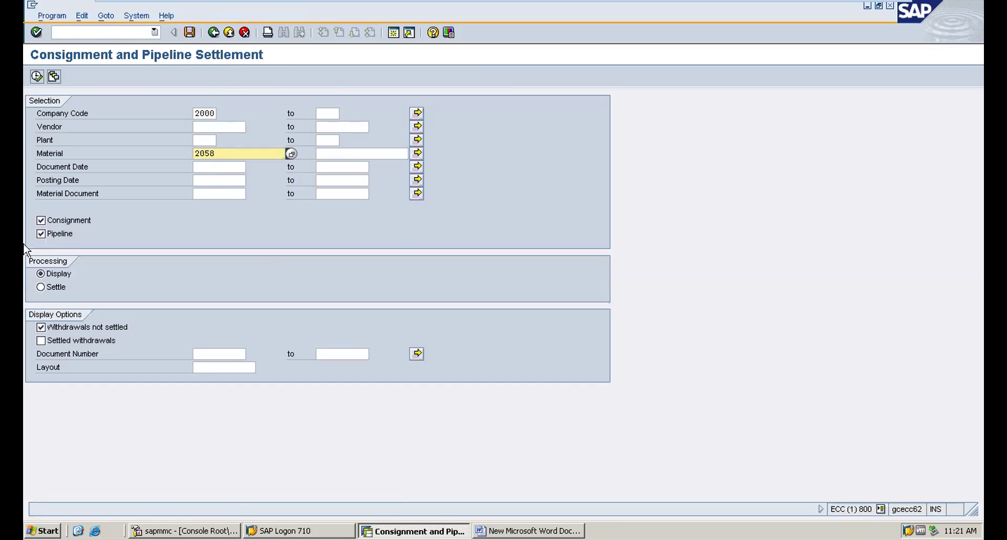
click(37, 77)
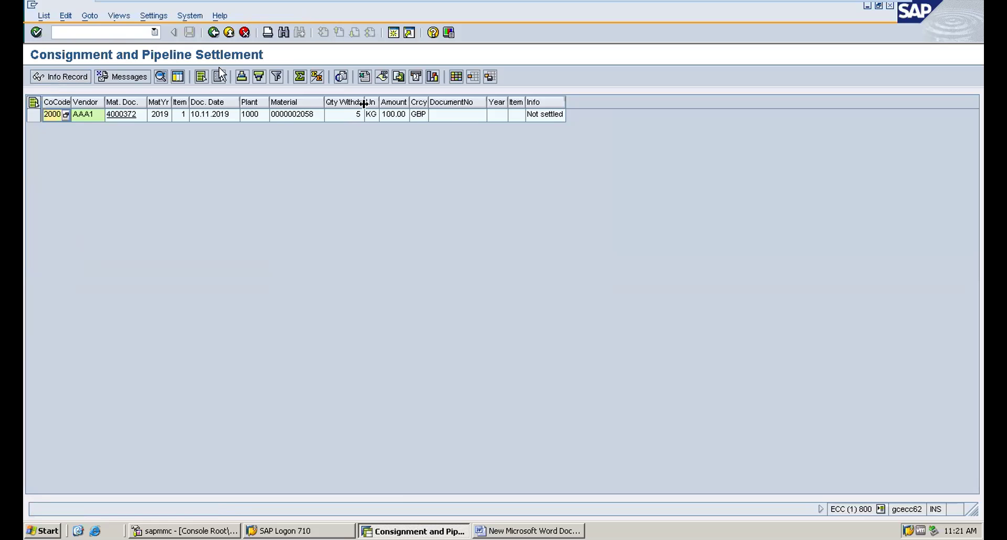
- Settle the material 2058 withdrawal, creating document 800000013, and return to SAP Easy Access
click(213, 32)
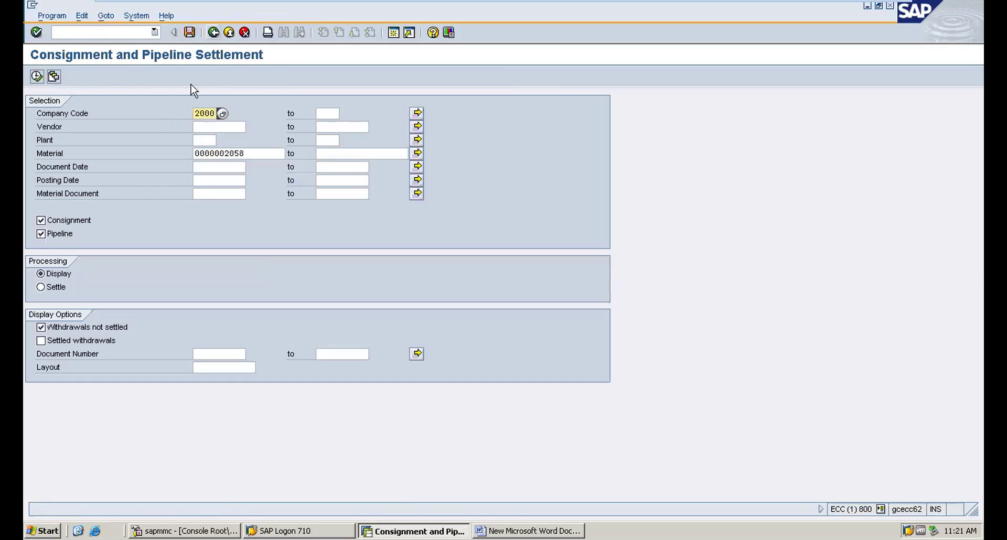
click(45, 288)
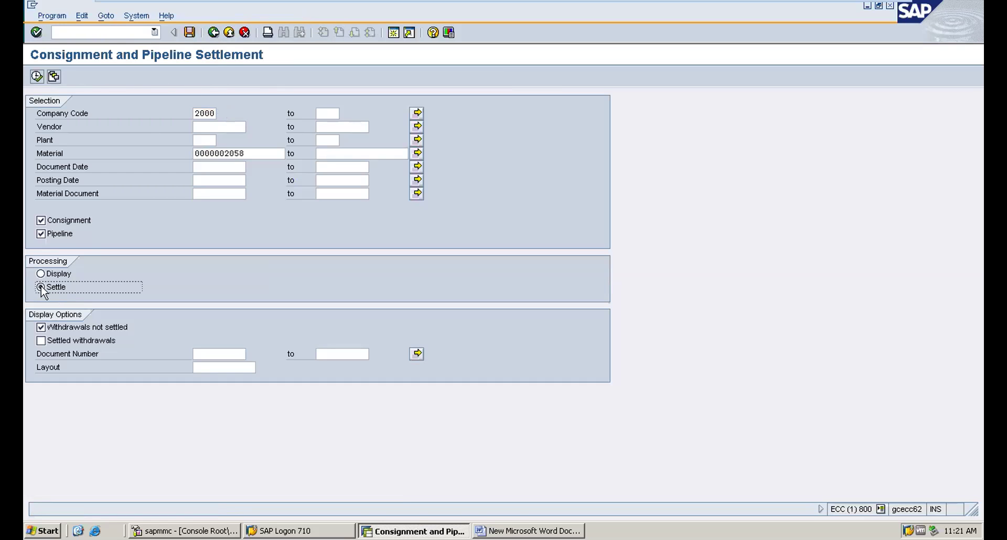
click(37, 79)
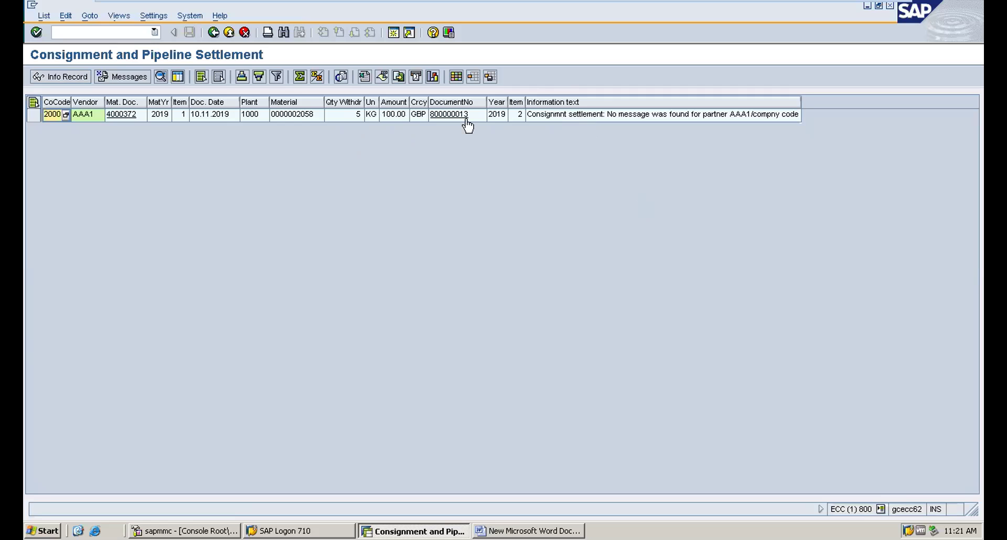
click(214, 33)
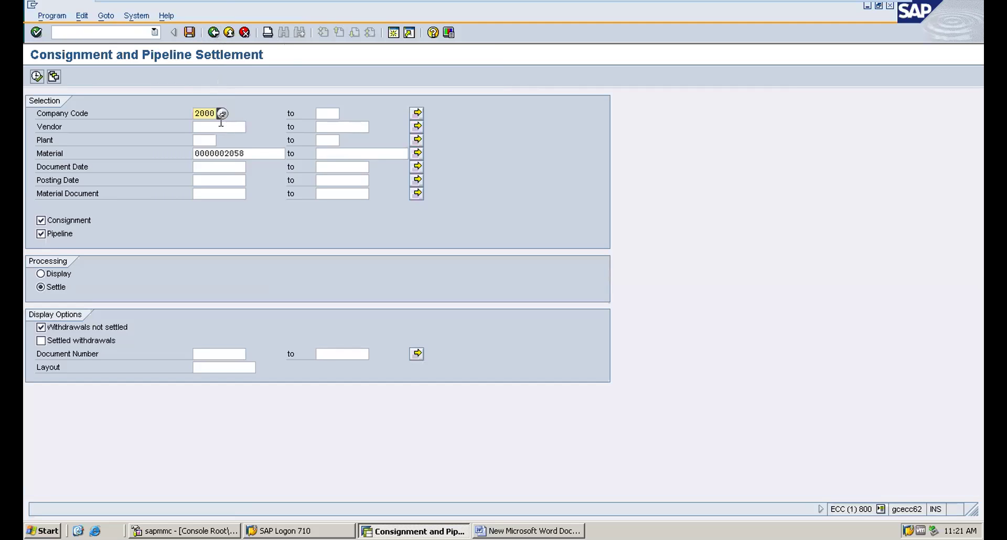
click(214, 33)
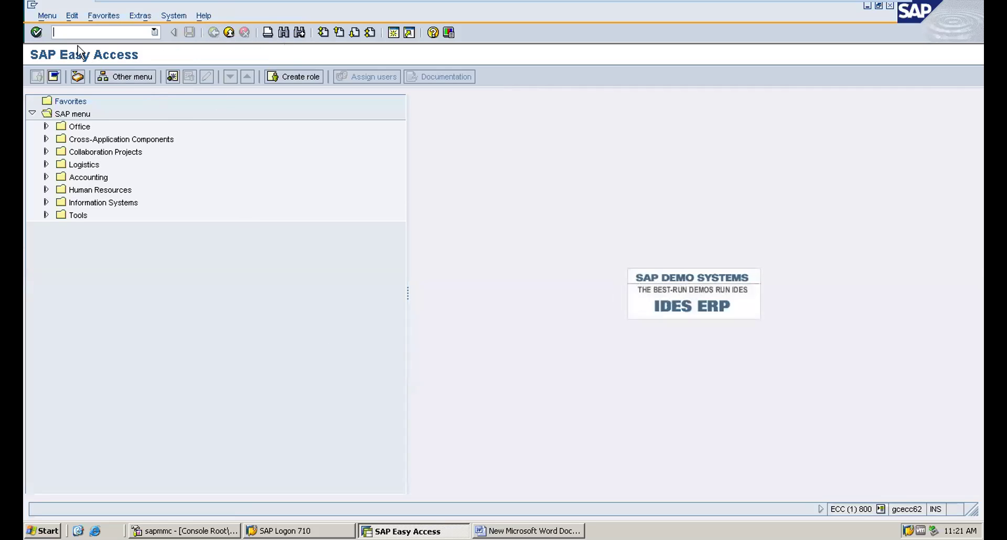
text(mb51)
key(Return)
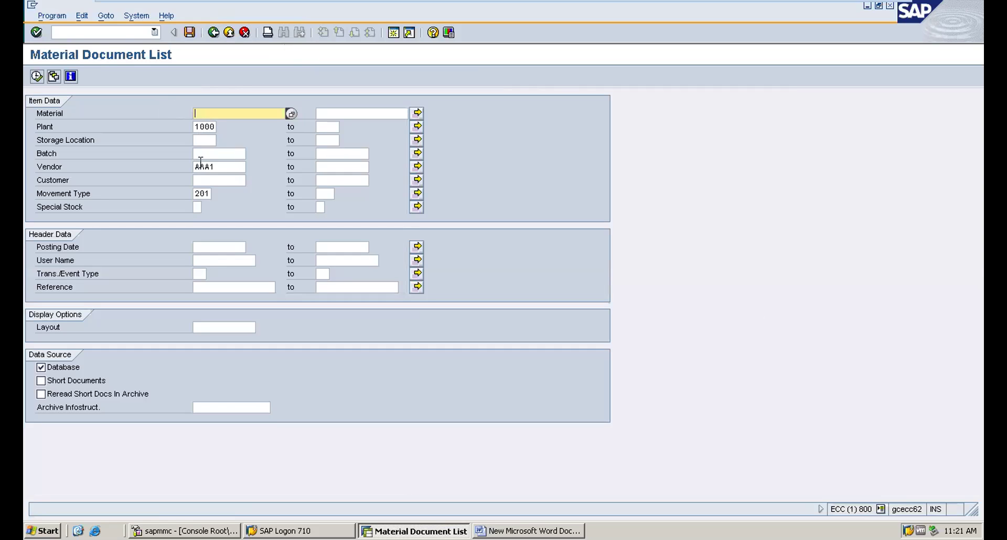
key(BackSpace)
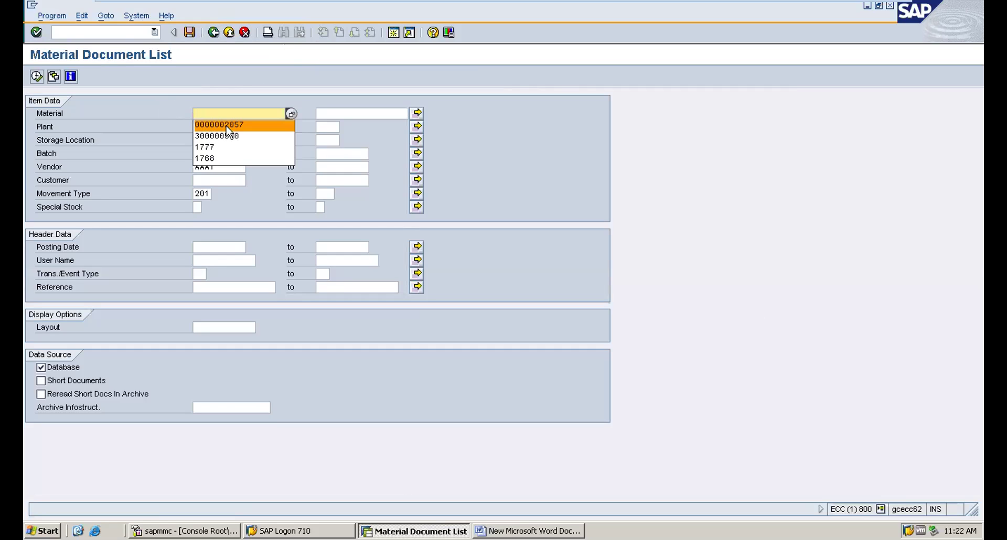
click(227, 126)
key(BackSpace)
text(8)
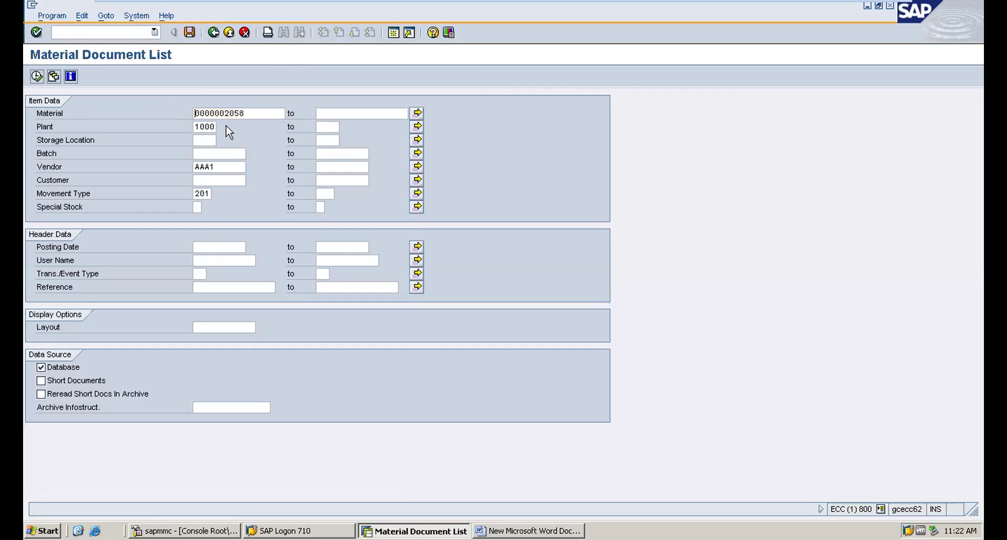
click(36, 76)
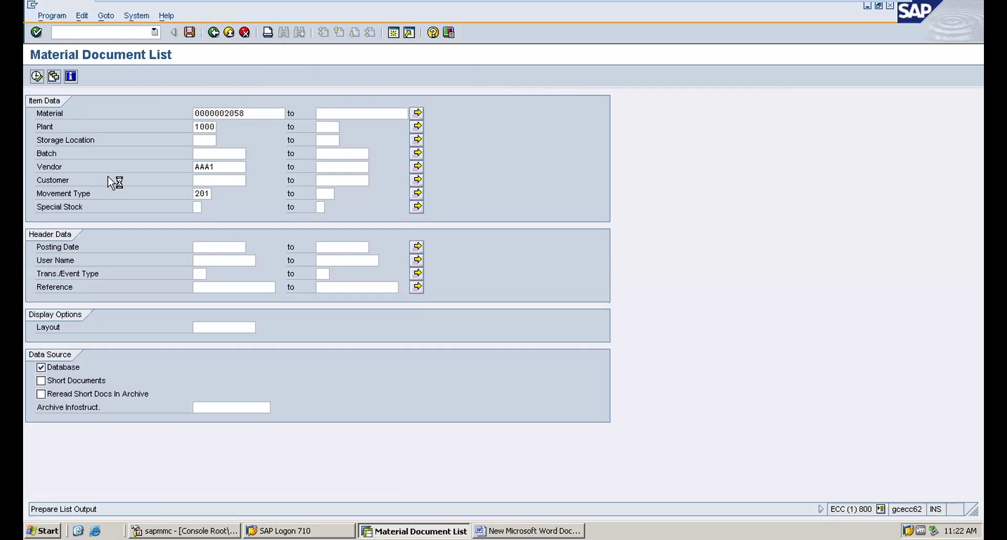
click(103, 145)
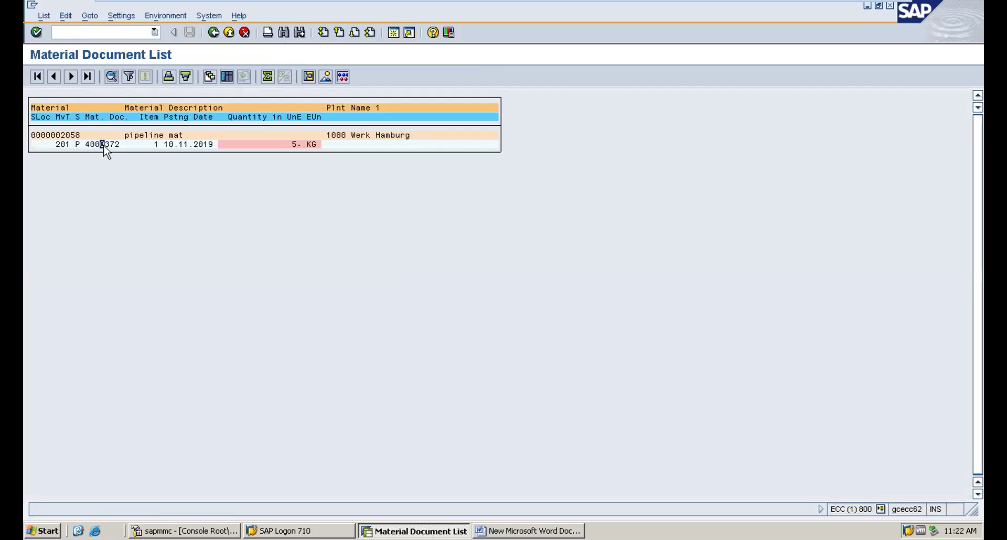
double_click(104, 146)
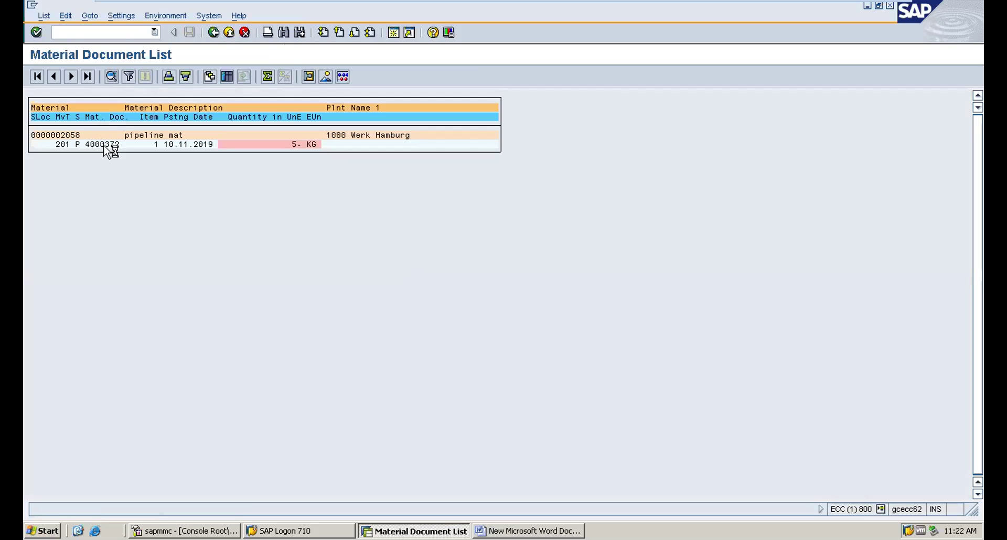